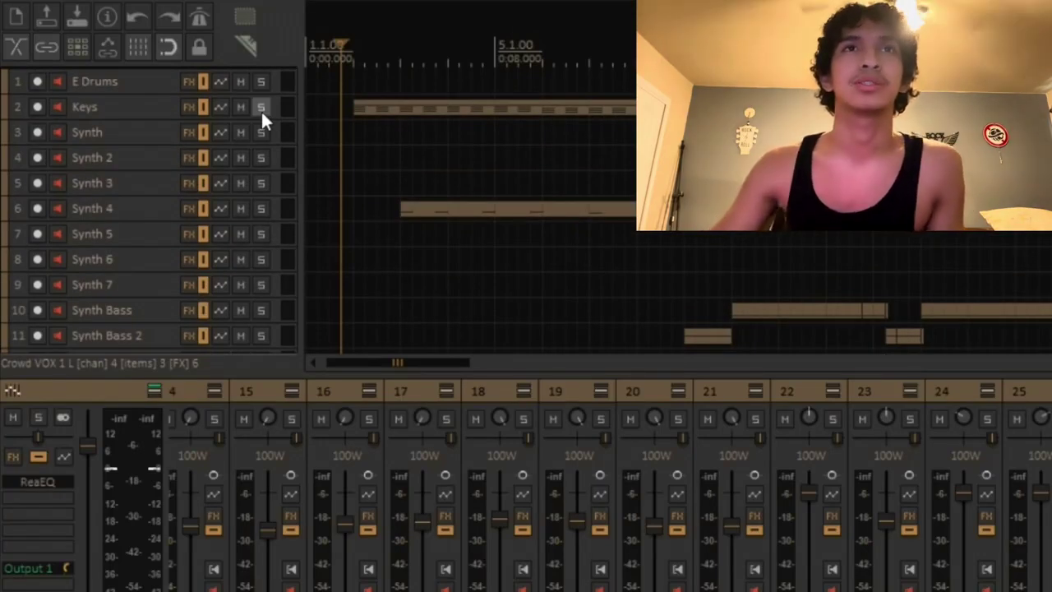
# Inspect the VOX L track's effects chain, then close it.
pyautogui.scroll(-4, 260, 109)
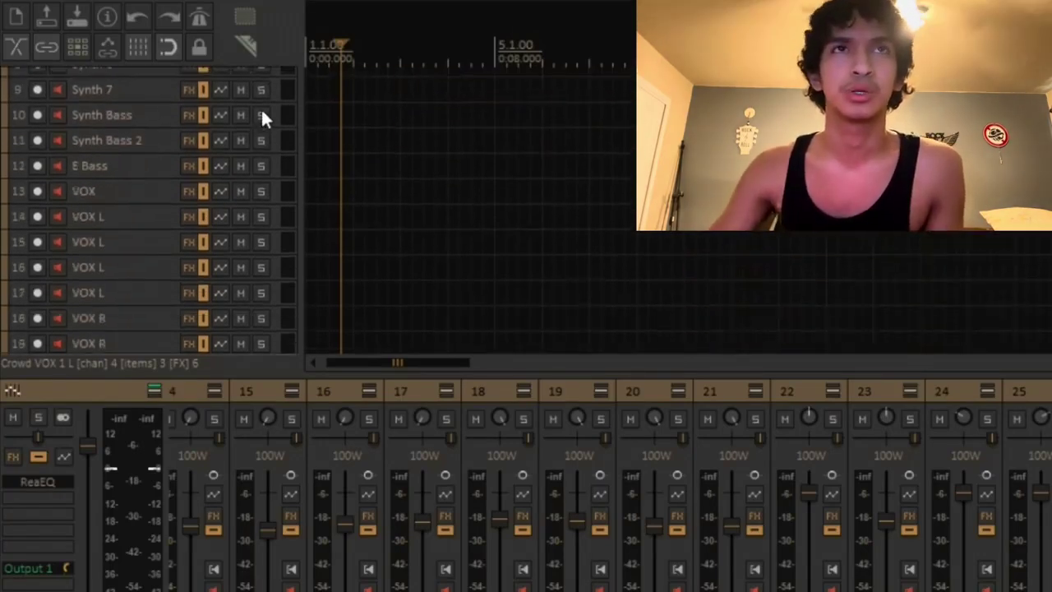
pyautogui.scroll(-1, 260, 118)
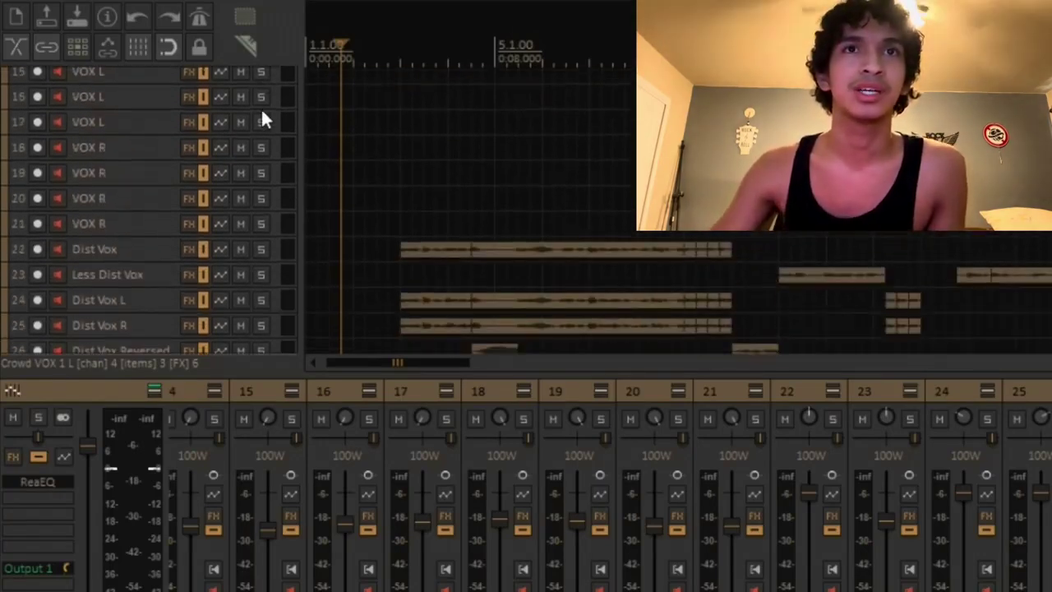
pyautogui.click(195, 244)
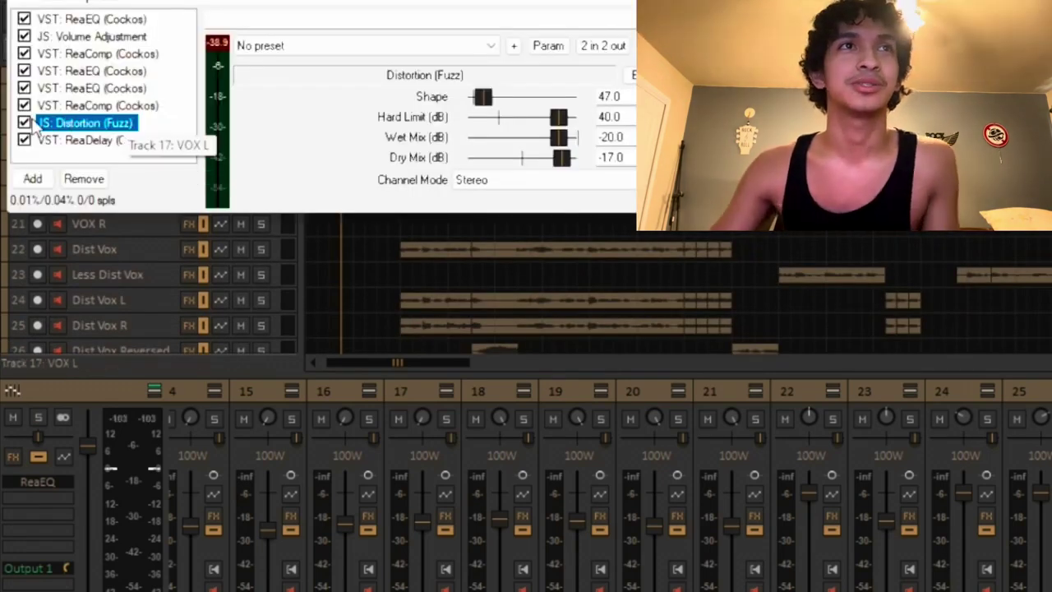
pyautogui.press('Escape')
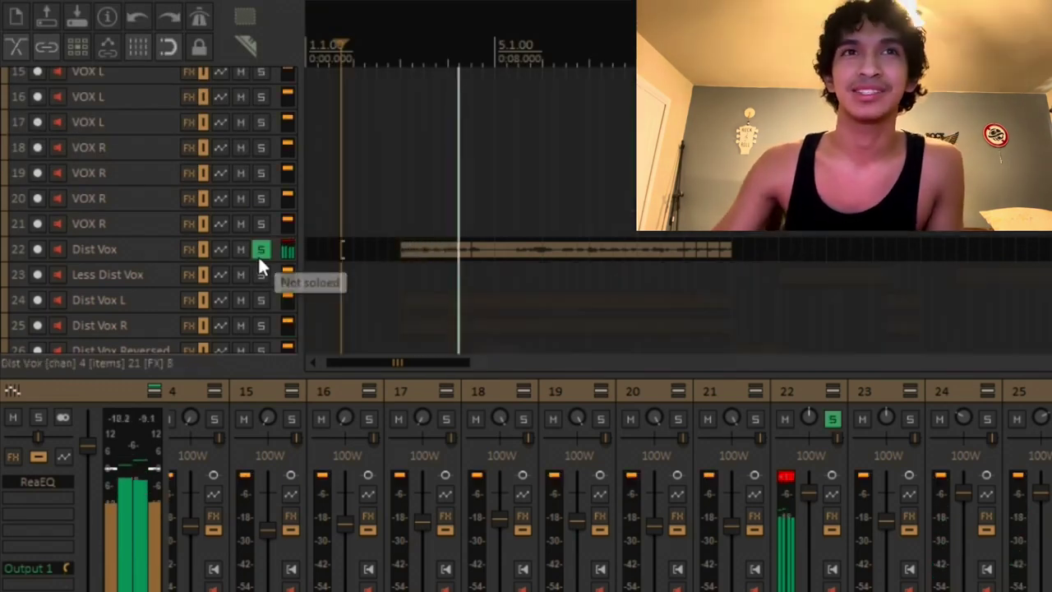
# Briefly solo Dist Vox, then view its Distortion (Fuzz) effect settings.
pyautogui.click(260, 250)
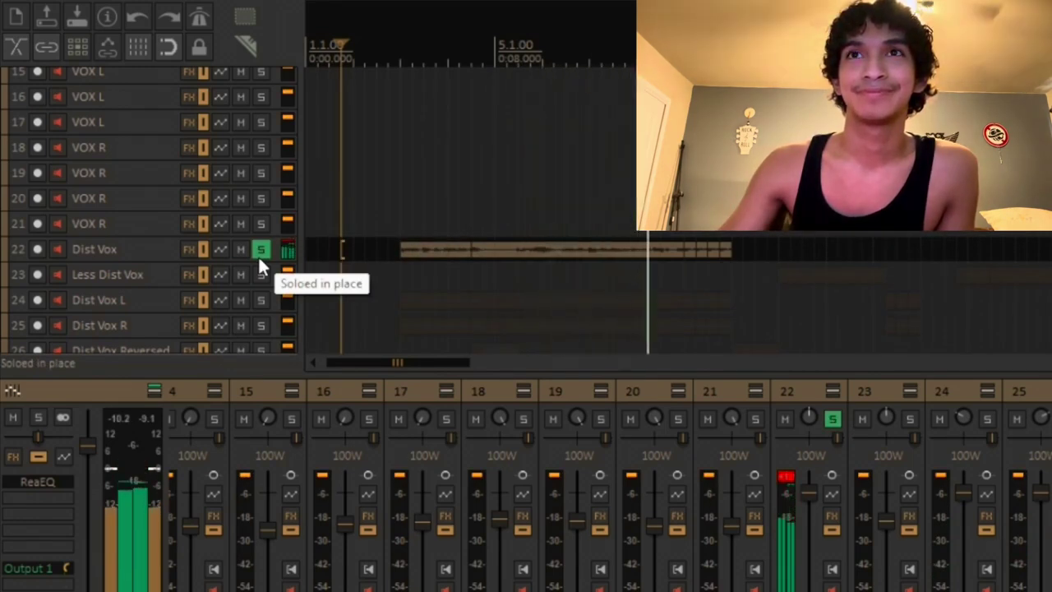
pyautogui.click(260, 250)
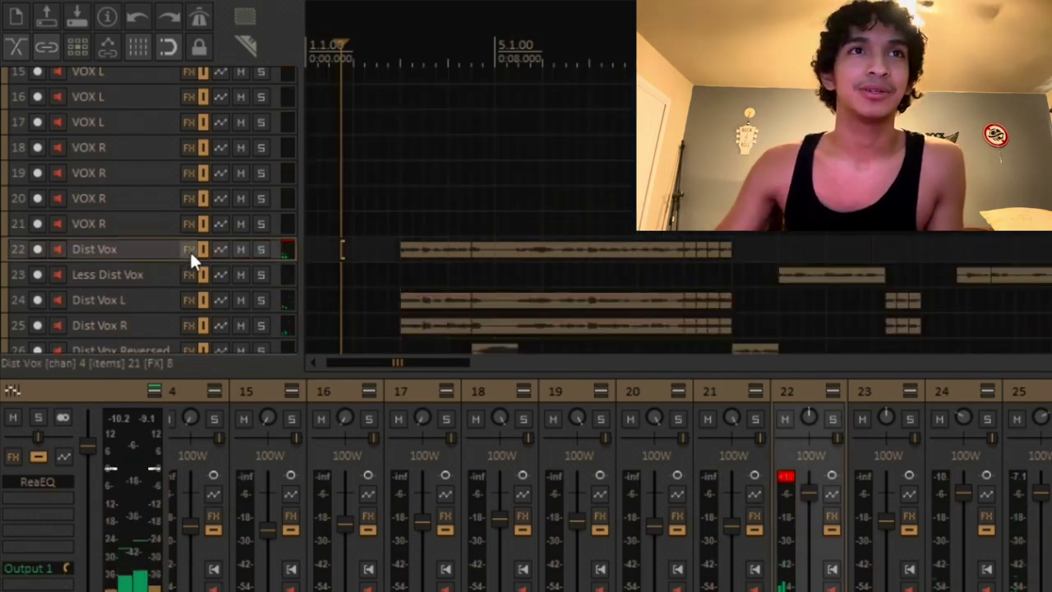
pyautogui.click(190, 250)
pyautogui.click(24, 123)
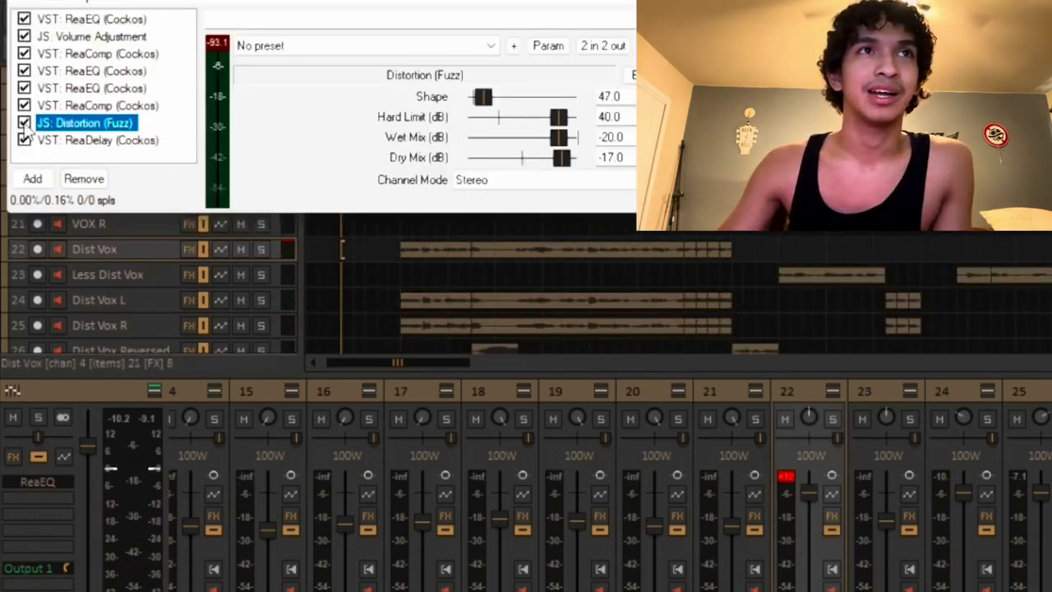
pyautogui.press('Escape')
# Solo and play the Keys track, and view its Numa Player instrument settings.
pyautogui.scroll(8, 181, 147)
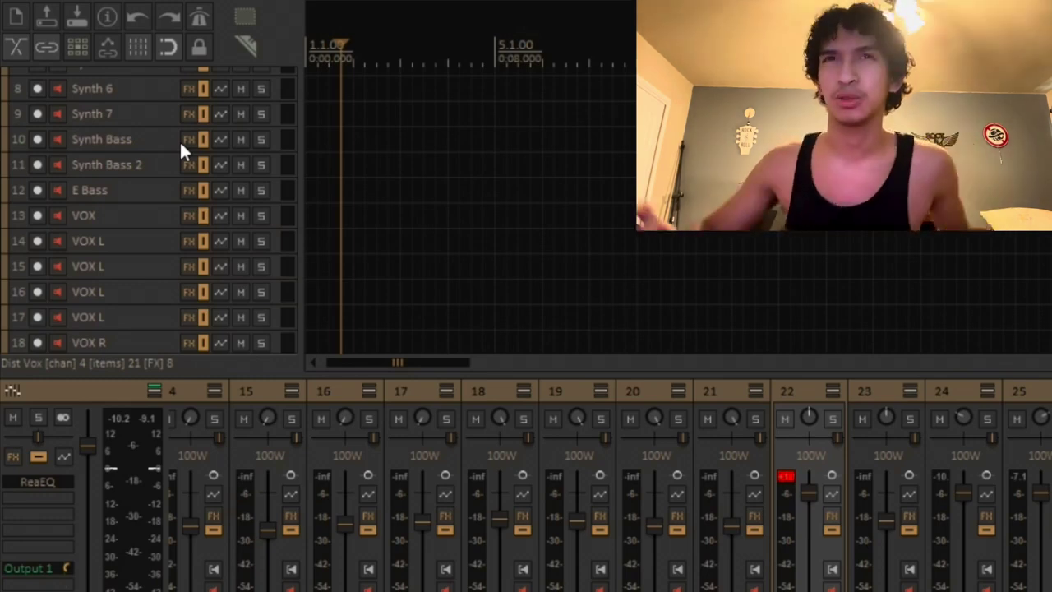
pyautogui.scroll(4, 180, 142)
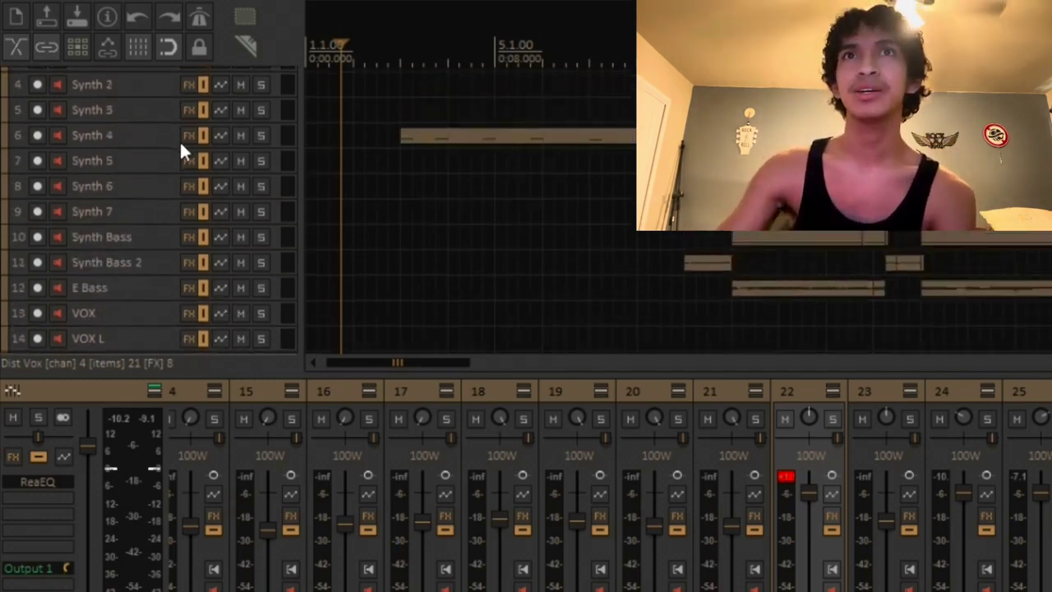
pyautogui.scroll(1, 180, 150)
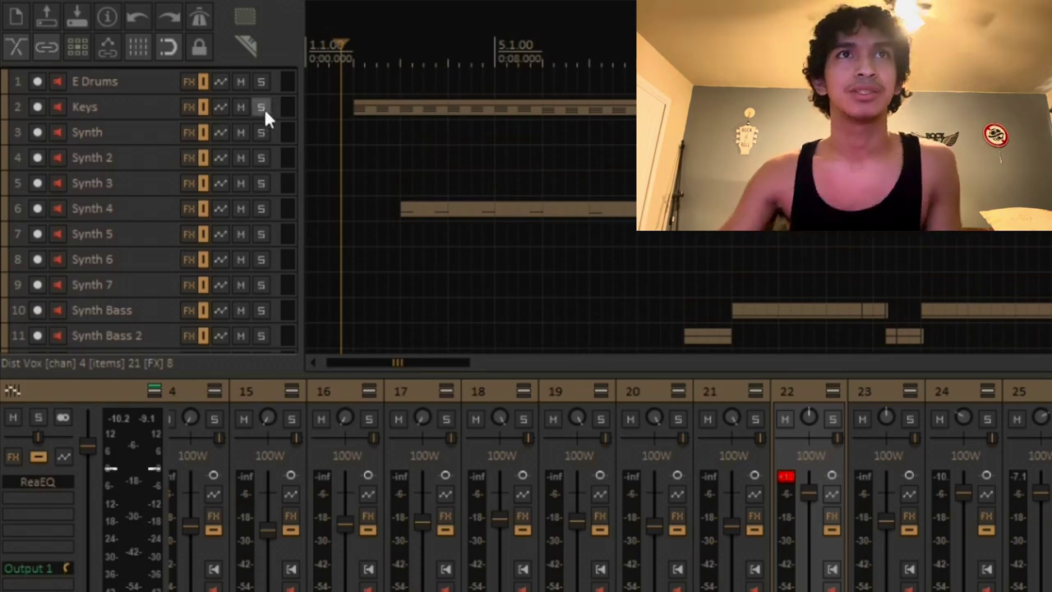
pyautogui.click(264, 108)
pyautogui.press('space')
pyautogui.click(192, 107)
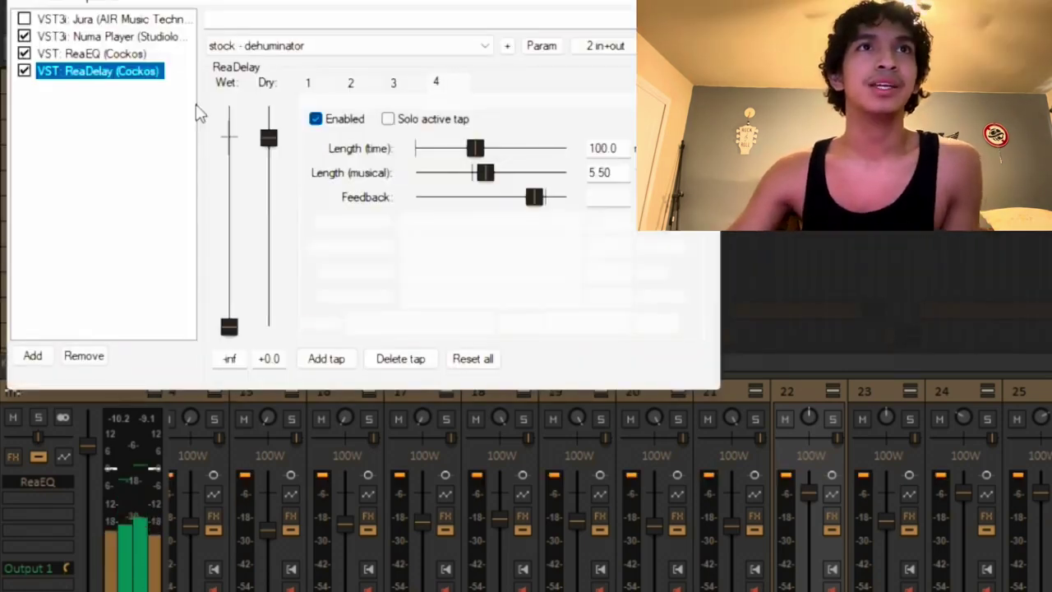
pyautogui.click(89, 36)
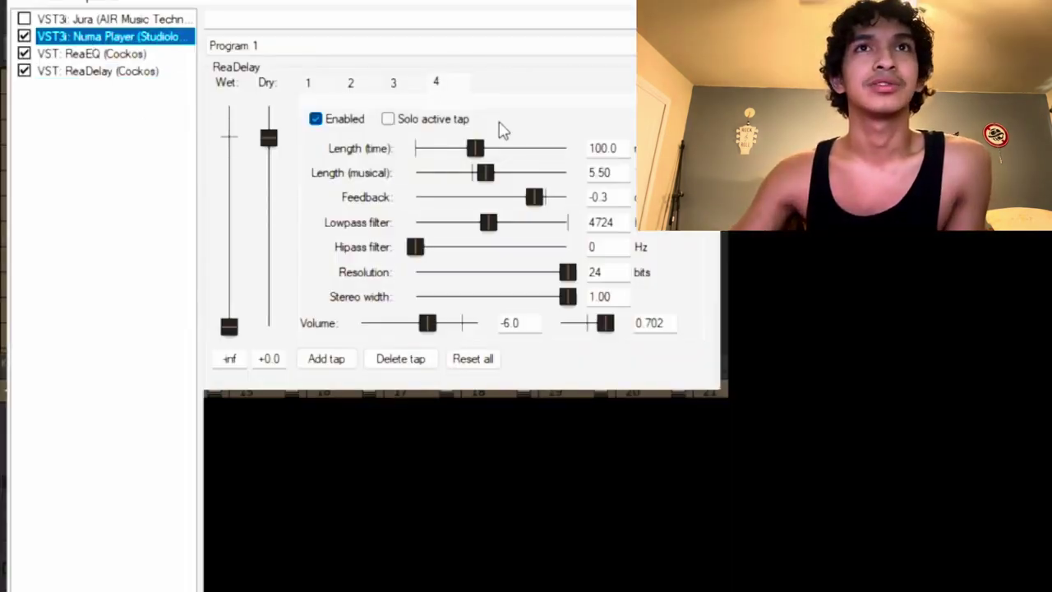
pyautogui.press('Escape')
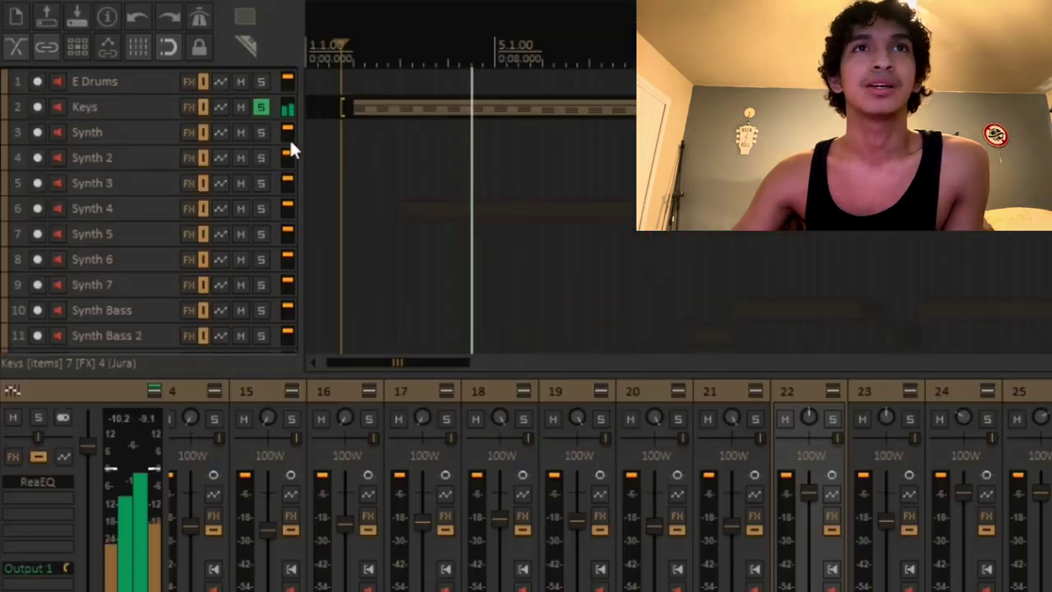
# Add Synth 4 to the solo, then clear Synth 4 and Keys and select Synth.
pyautogui.click(261, 209)
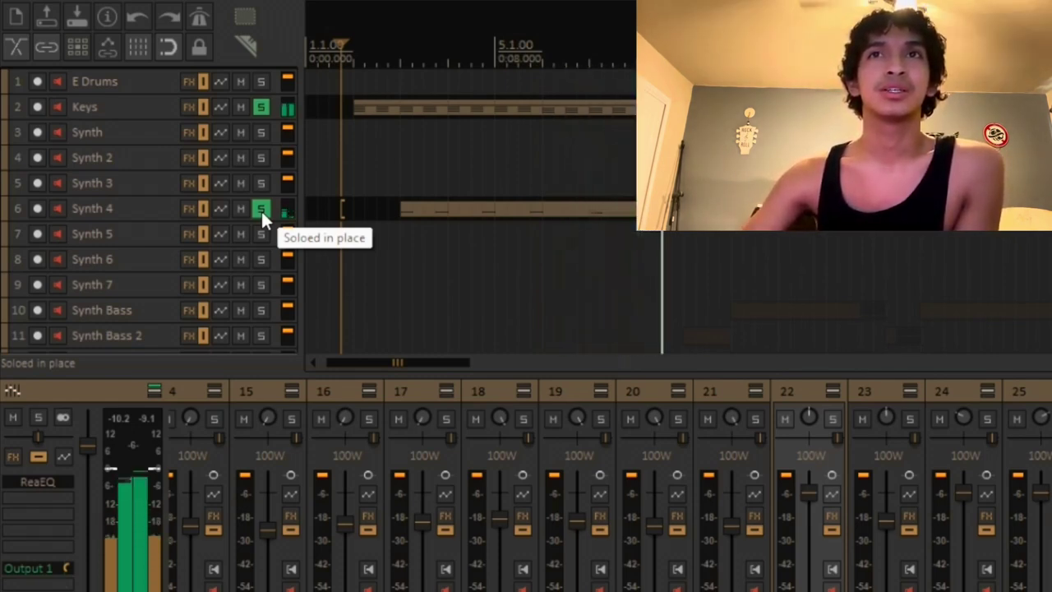
pyautogui.click(262, 106)
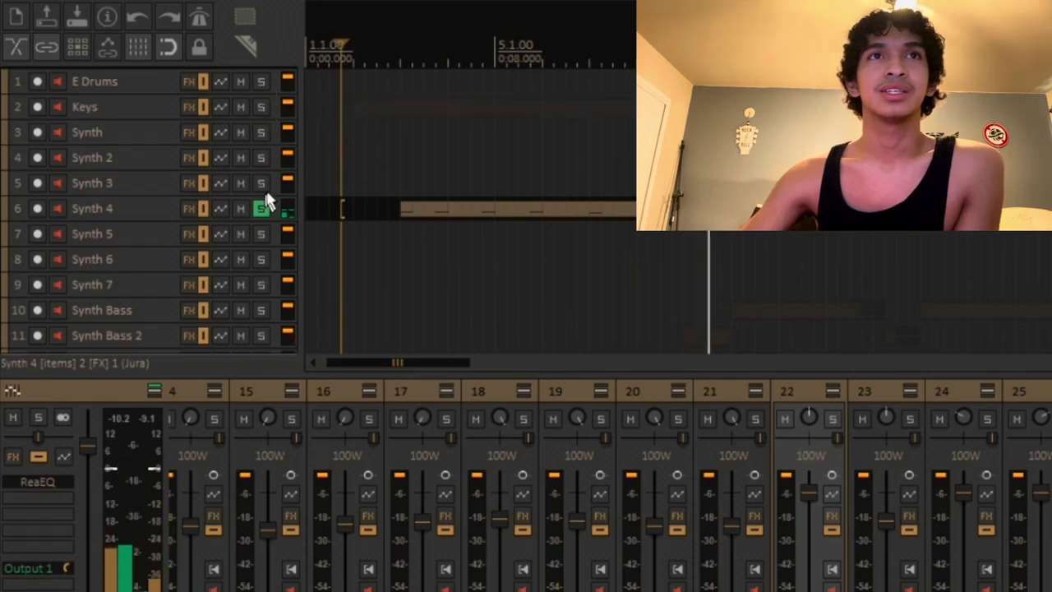
pyautogui.click(262, 209)
pyautogui.click(124, 132)
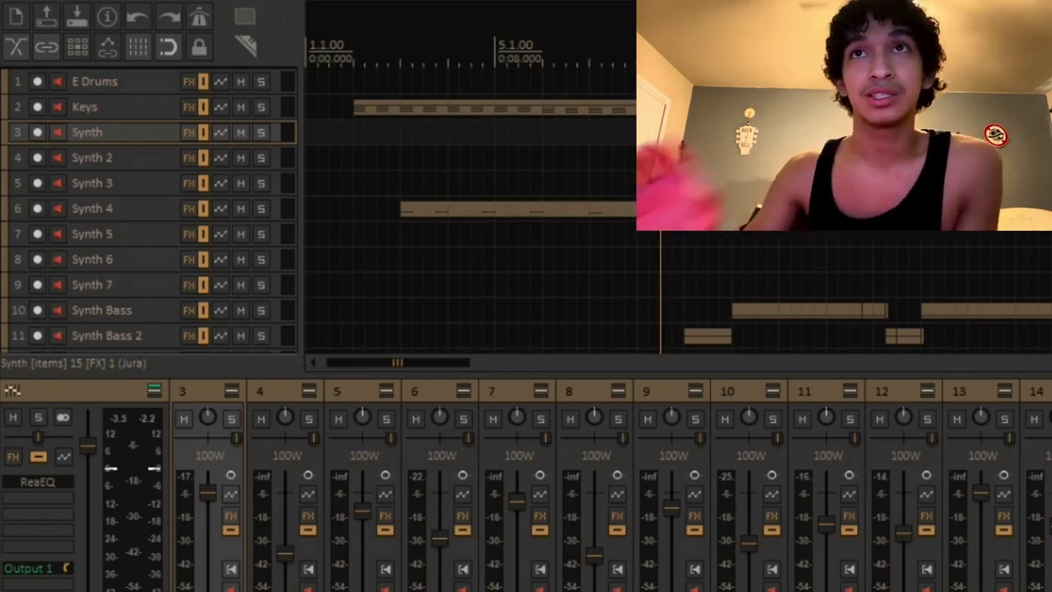
# Play the Dist Vox track soloed, then unsolo it.
pyautogui.scroll(-8, 102, 263)
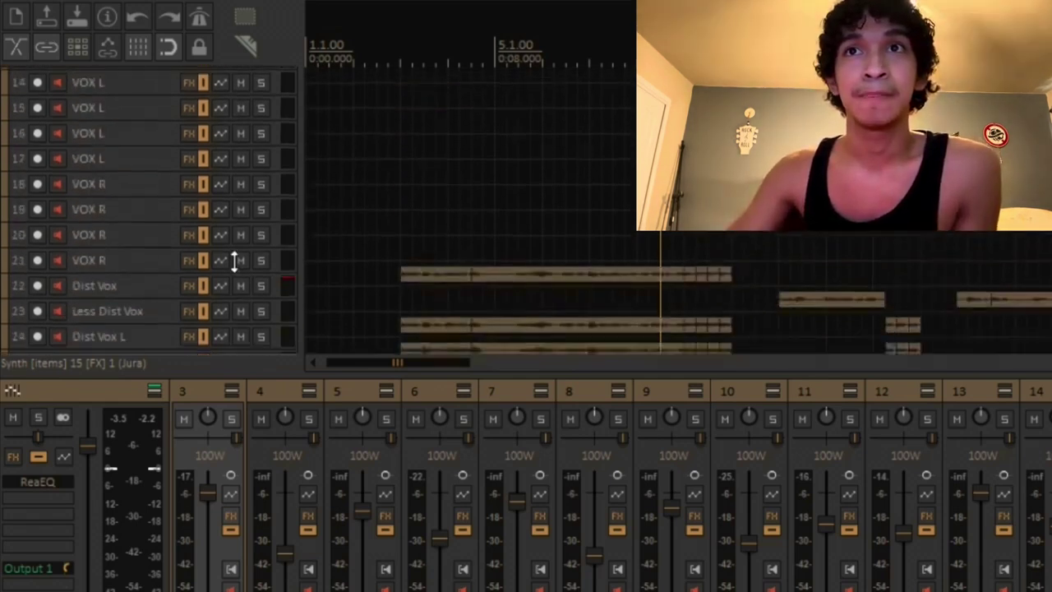
pyautogui.click(258, 251)
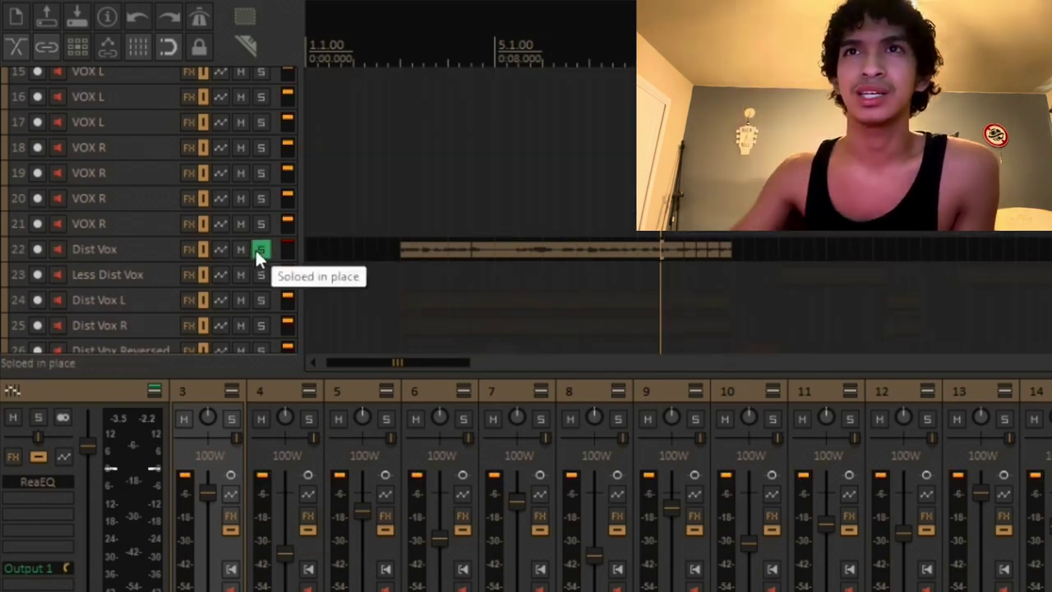
pyautogui.press('space')
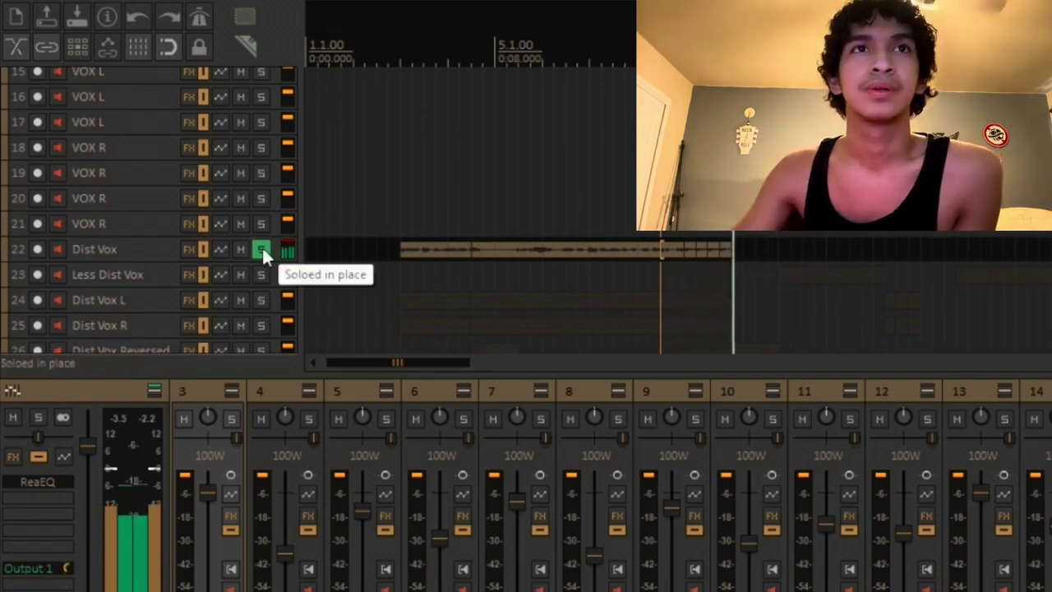
pyautogui.click(260, 250)
# Solo every track from E Drums to Synth Bass 2, then Synth Bass 2 alone, then unsolo.
pyautogui.scroll(6, 262, 250)
pyautogui.scroll(4, 263, 253)
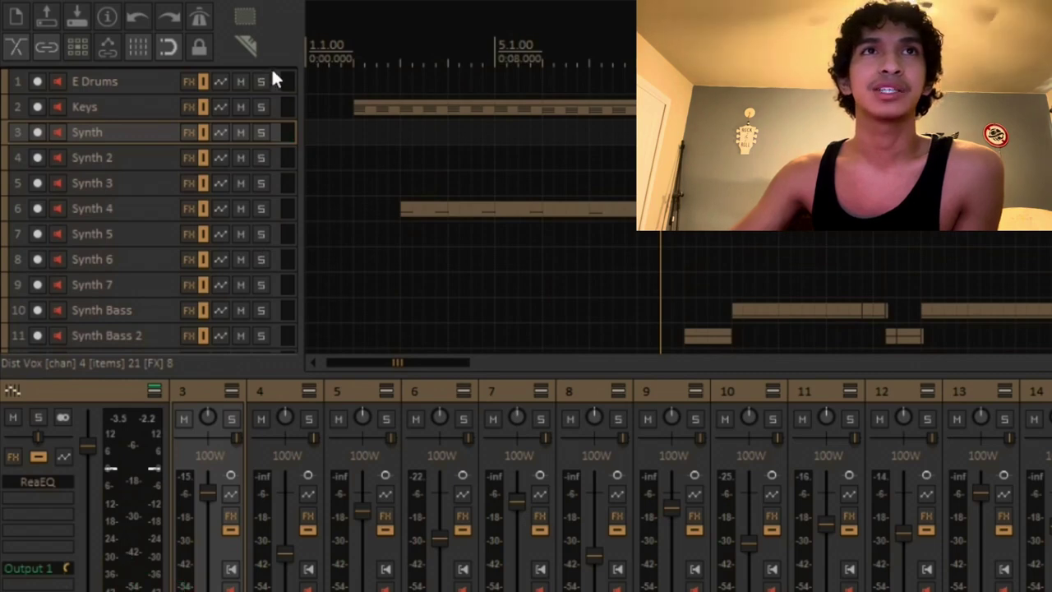
pyautogui.moveTo(263, 81); pyautogui.dragTo(271, 339)
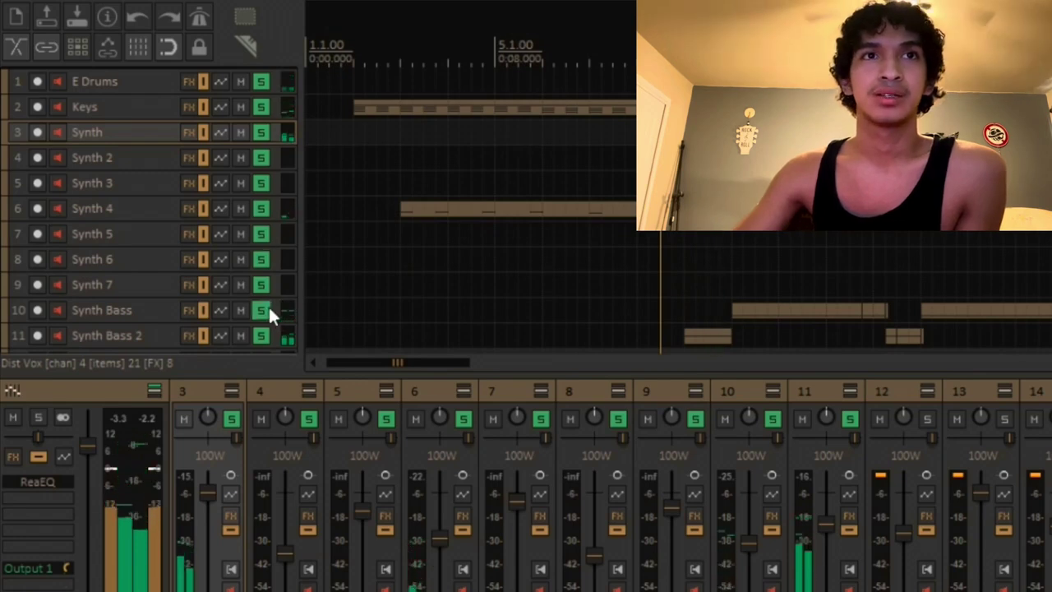
pyautogui.keyDown('alt'); pyautogui.click(261, 336); pyautogui.keyUp('alt')
pyautogui.scroll(-2, 244, 186)
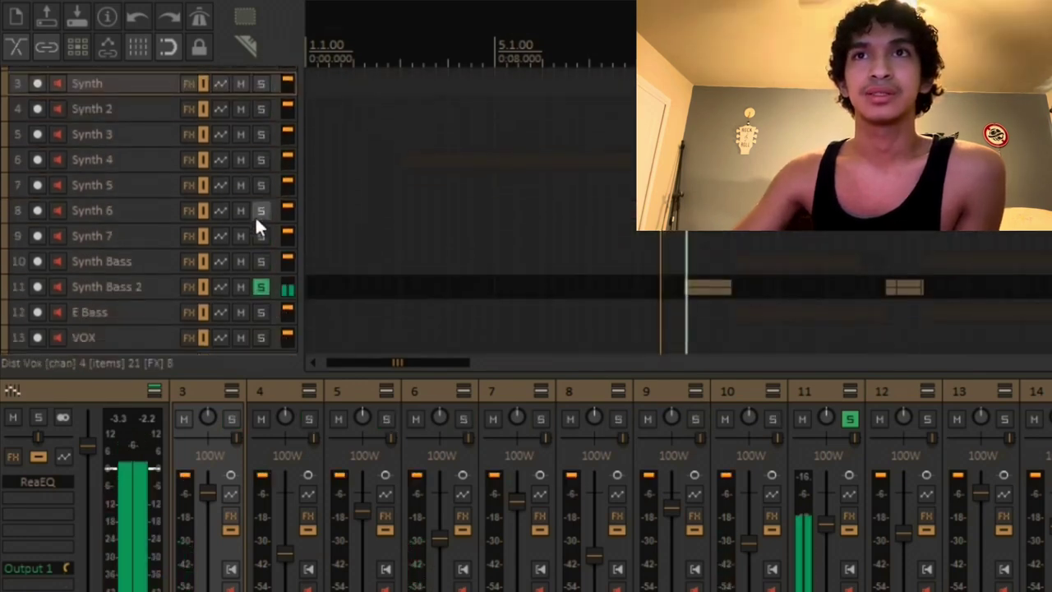
pyautogui.click(260, 287)
# Solo Dist Vox L and R, move the play position later, then unsolo both.
pyautogui.scroll(-3, 271, 275)
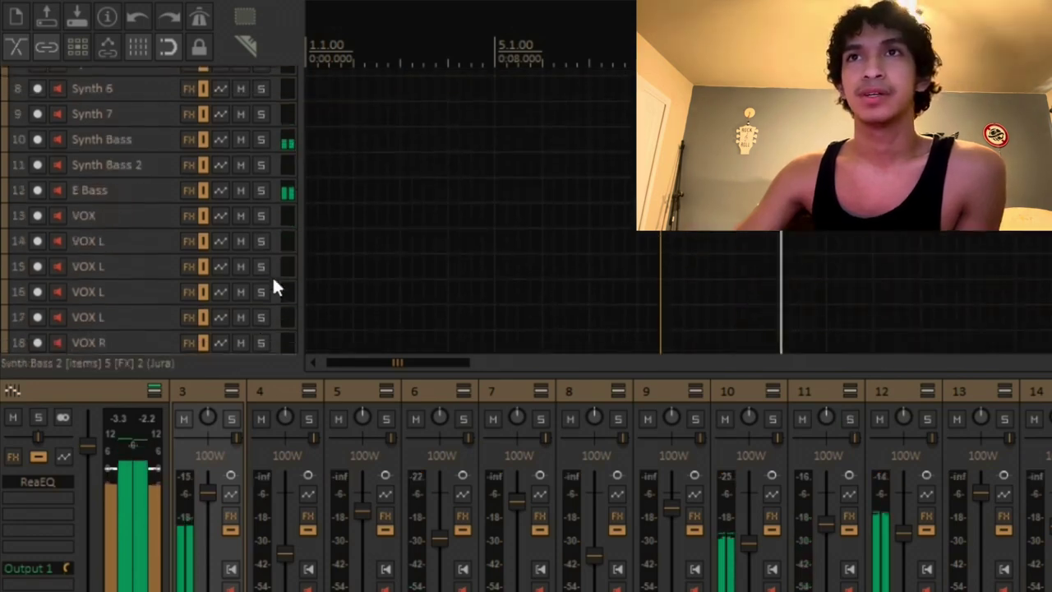
pyautogui.scroll(-8, 274, 281)
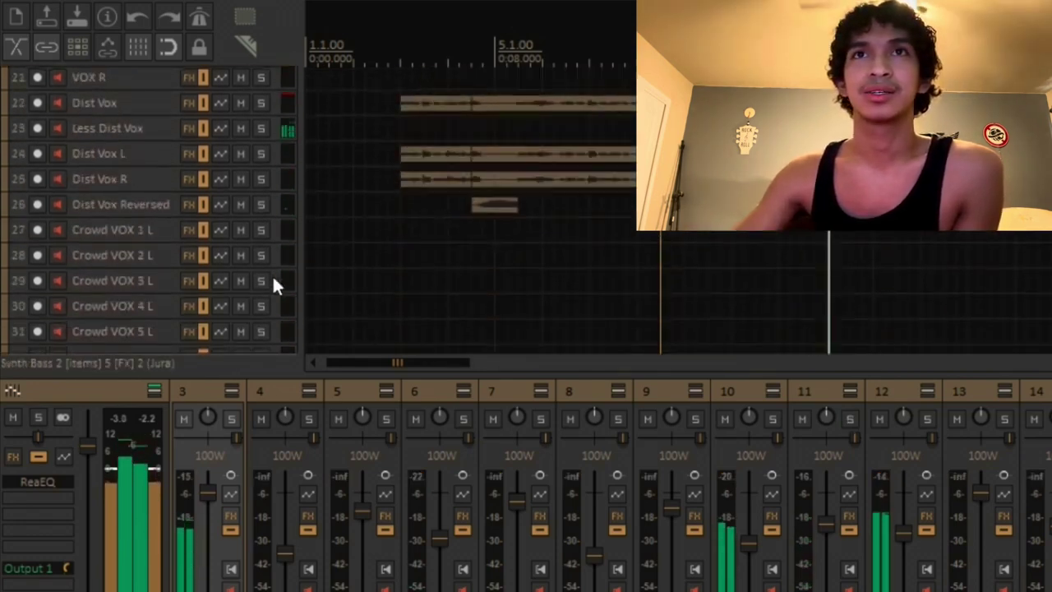
pyautogui.scroll(2, 272, 275)
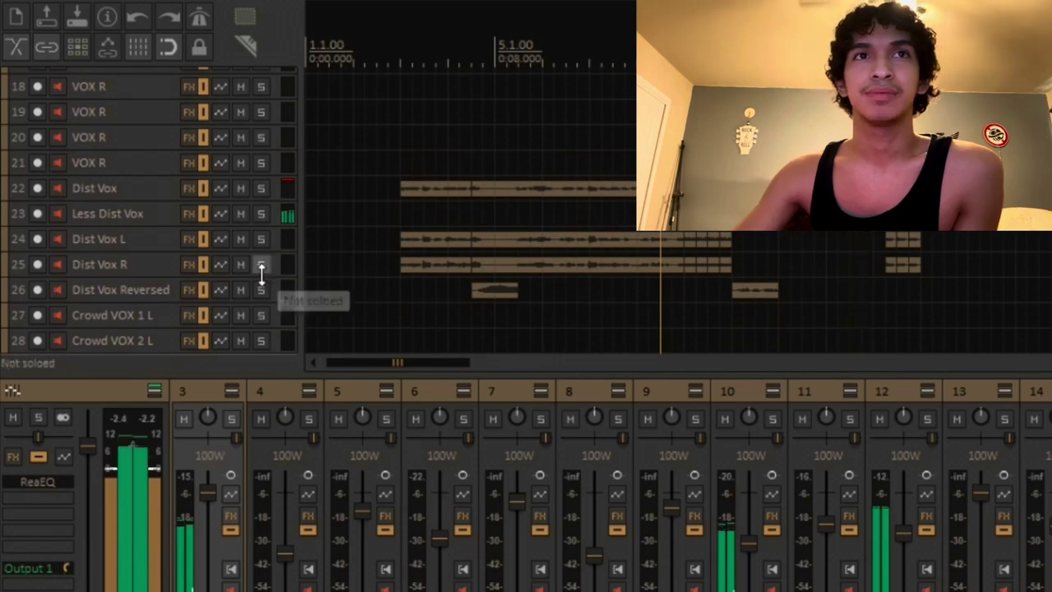
pyautogui.moveTo(260, 267); pyautogui.dragTo(259, 241)
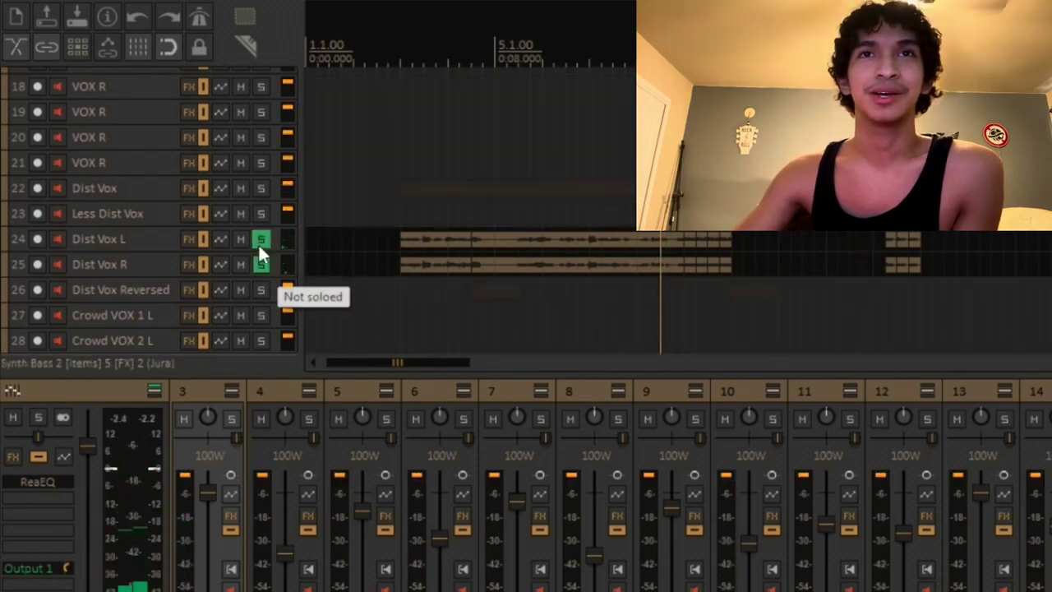
pyautogui.click(411, 207)
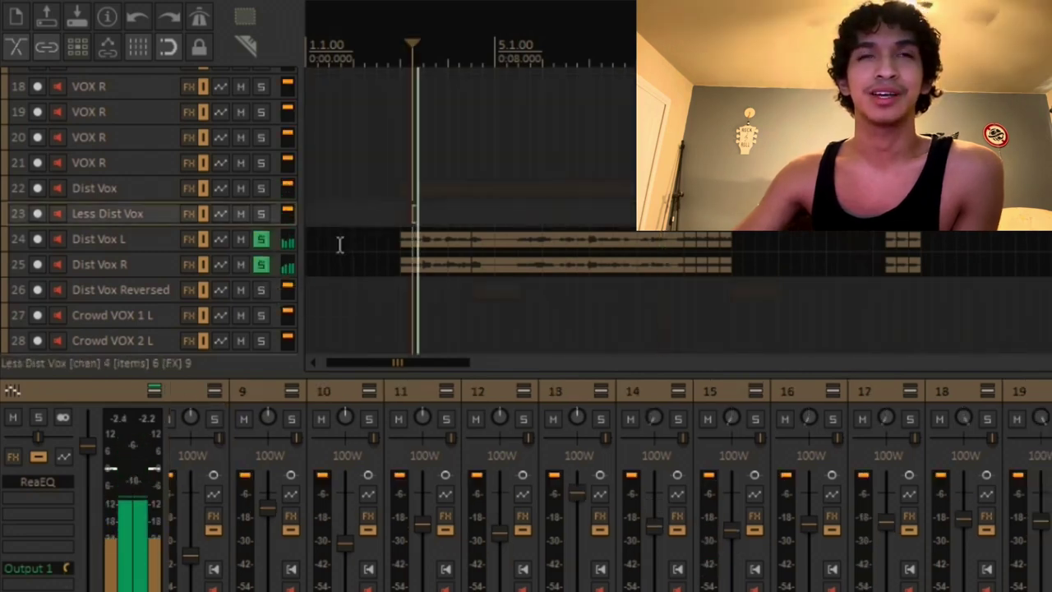
pyautogui.click(260, 237)
pyautogui.hscroll(6, 481, 158)
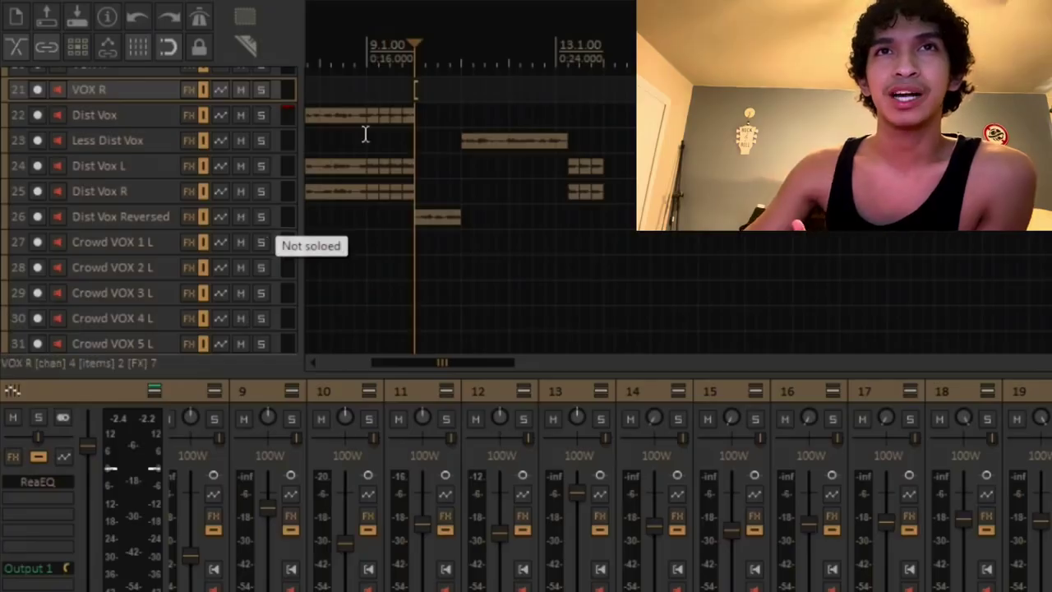
# Play Dist Vox Reversed soloed from inside the Less Dist Vox clip, then unsolo and stop.
pyautogui.click(467, 143)
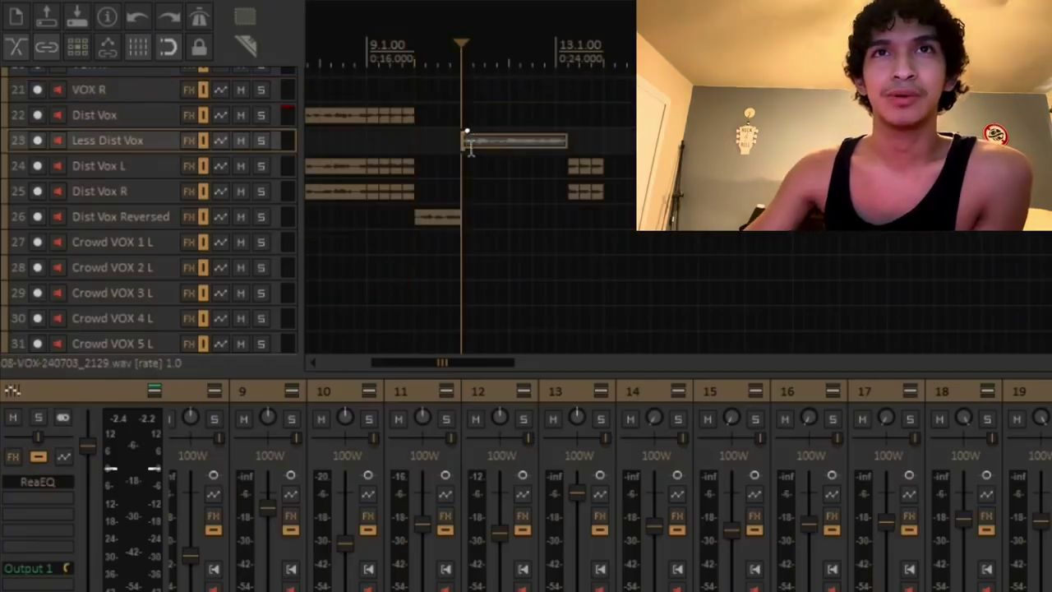
pyautogui.click(533, 147)
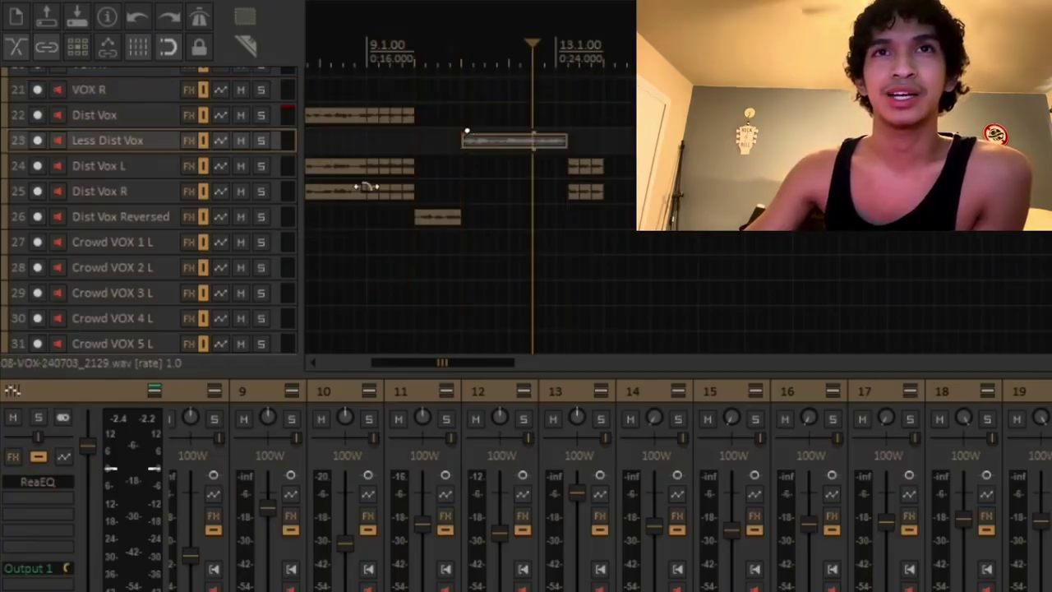
pyautogui.click(417, 222)
pyautogui.click(259, 217)
pyautogui.press('space')
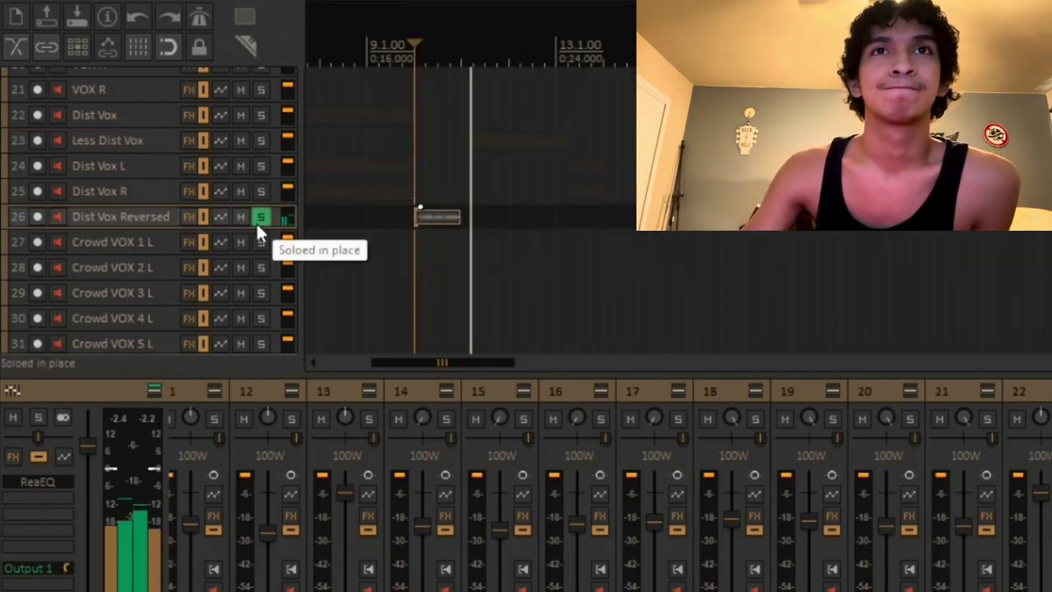
pyautogui.click(258, 223)
pyautogui.press('space')
# Play the mix briefly from bar 13 on the VOX R lane, then stop.
pyautogui.scroll(4, 257, 224)
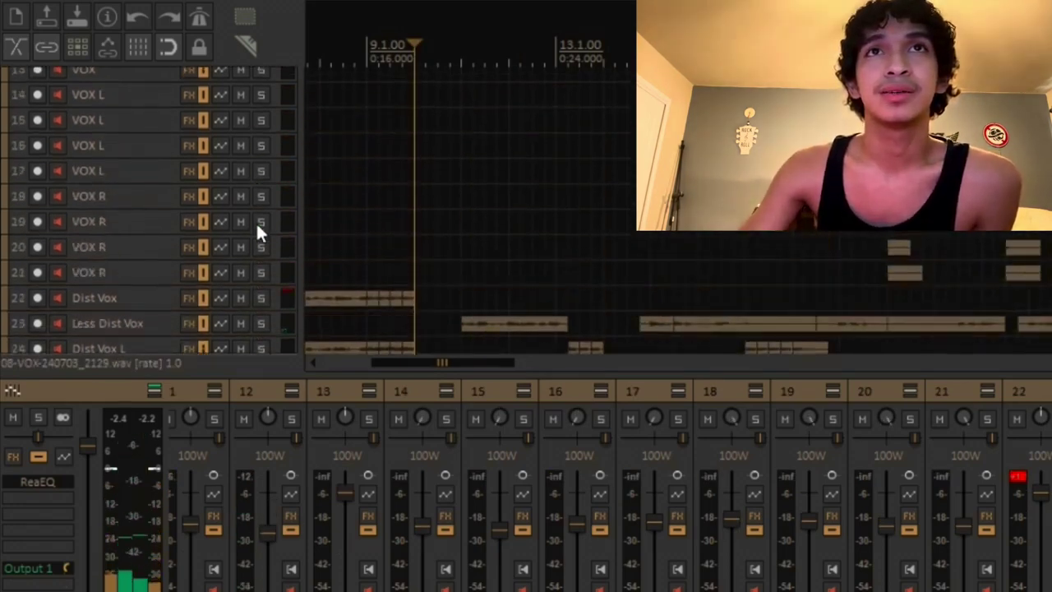
pyautogui.scroll(4, 256, 221)
pyautogui.scroll(-5, 256, 221)
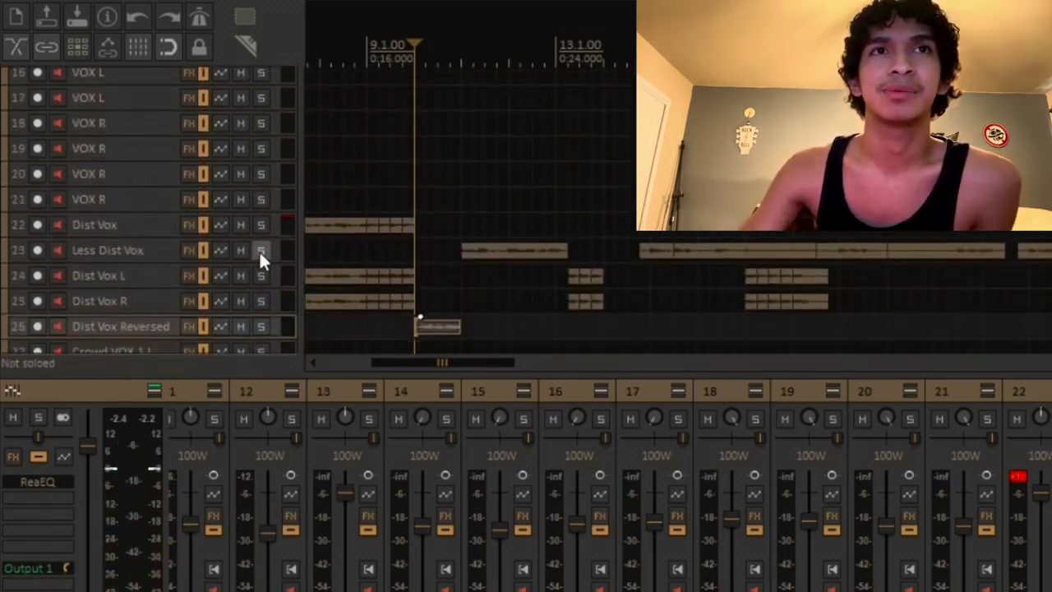
pyautogui.press('space')
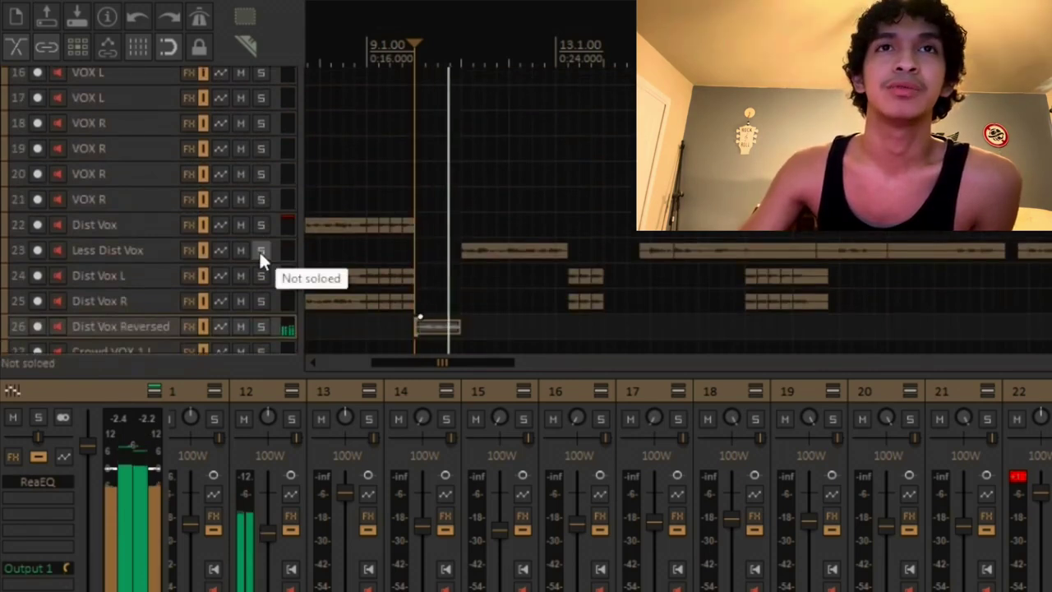
pyautogui.press('space')
pyautogui.scroll(2, 259, 260)
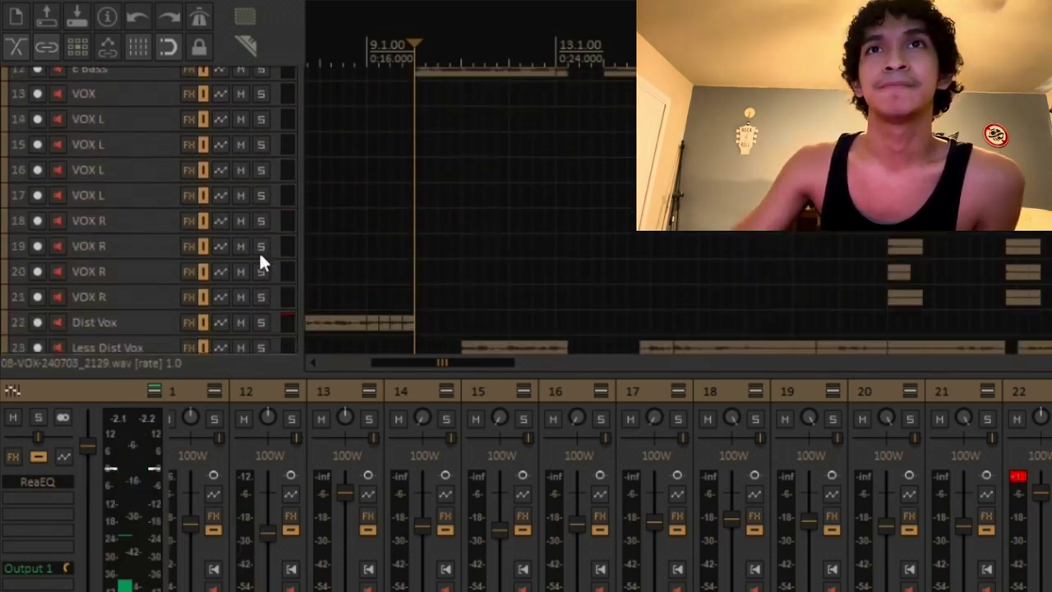
pyautogui.scroll(-2, 259, 262)
pyautogui.click(556, 151)
pyautogui.press('space')
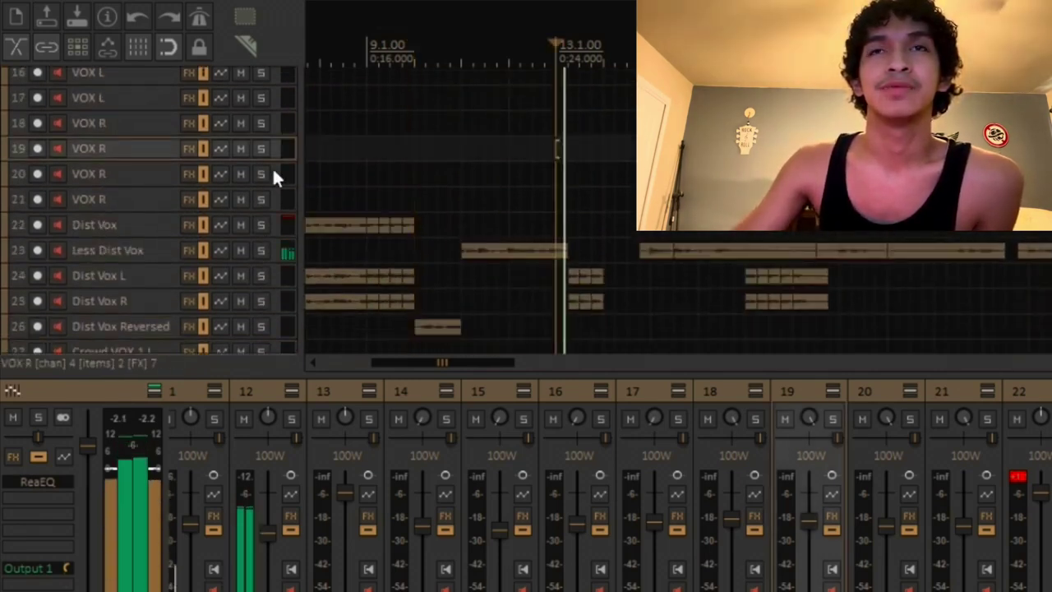
pyautogui.press('space')
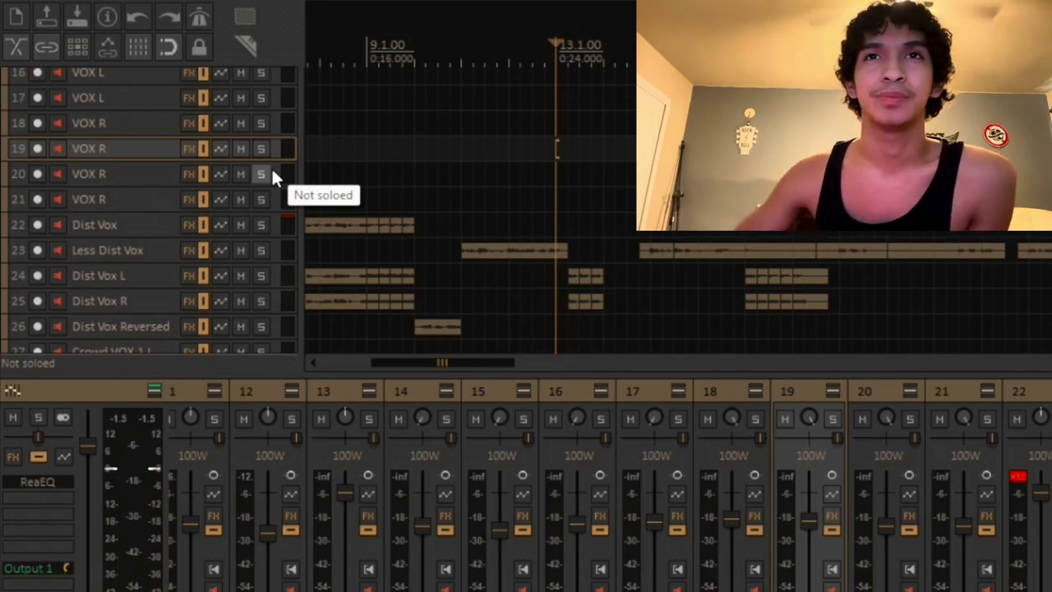
# Play Dist Vox L and Dist Vox R soloed together, then unsolo both.
pyautogui.scroll(-3, 272, 167)
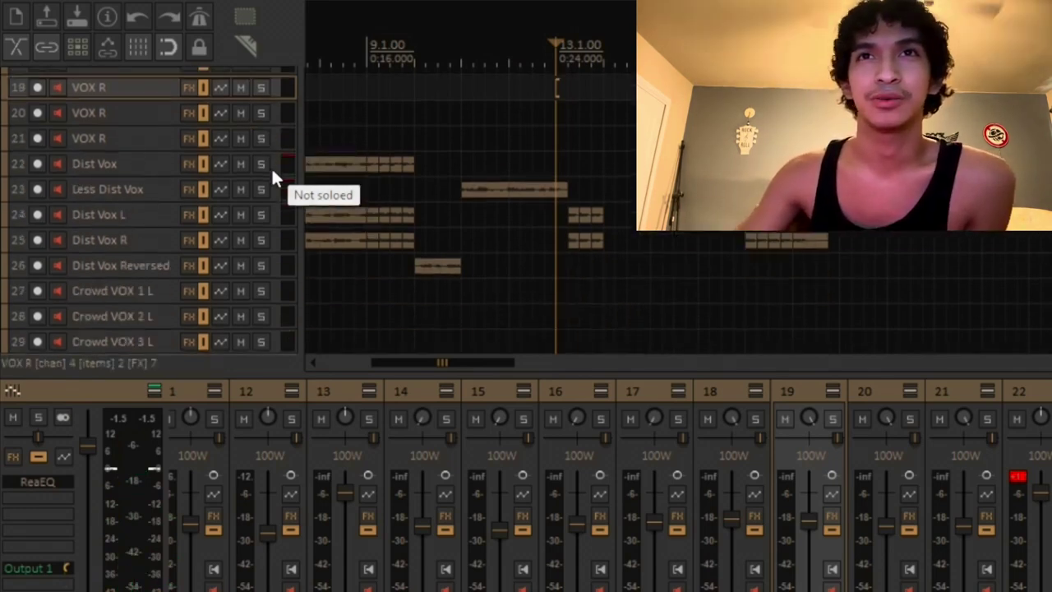
pyautogui.click(261, 202)
pyautogui.click(261, 228)
pyautogui.press('space')
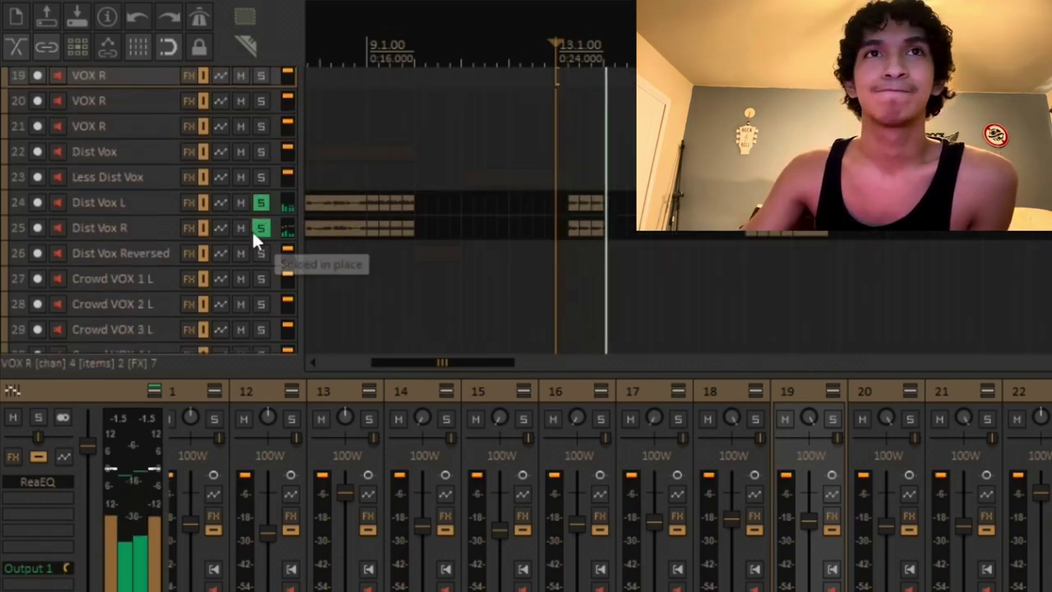
pyautogui.click(256, 224)
pyautogui.click(259, 205)
pyautogui.scroll(7, 258, 193)
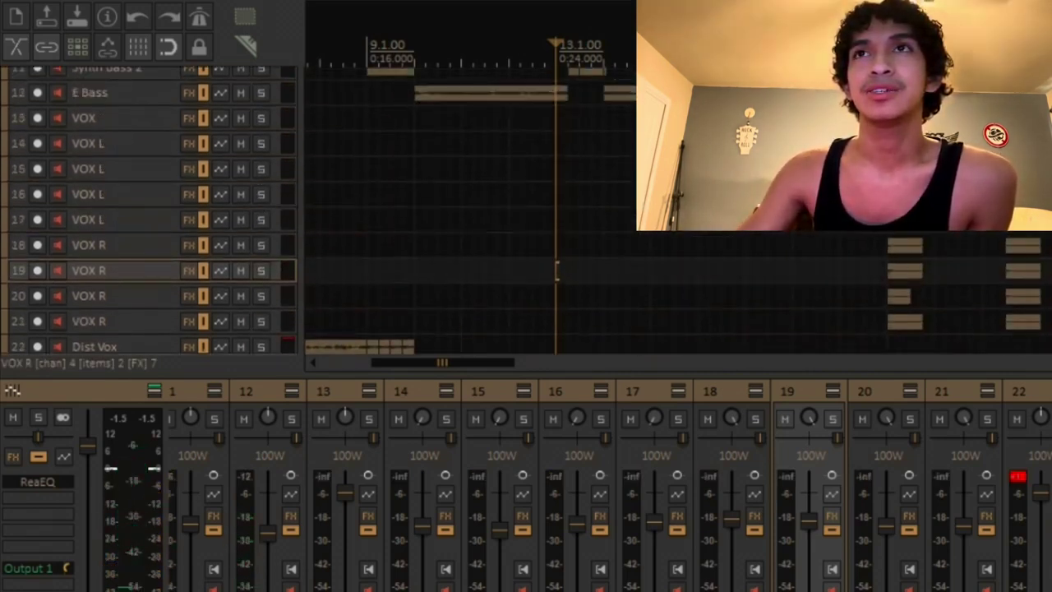
# Solo the E Bass track.
pyautogui.click(266, 89)
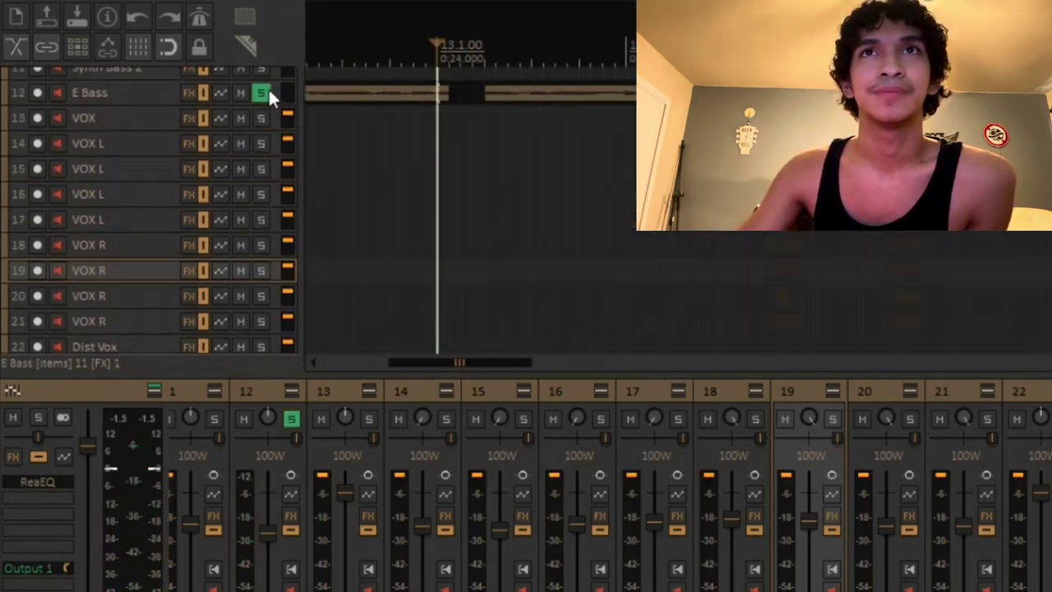
pyautogui.hscroll(5, 618, 110)
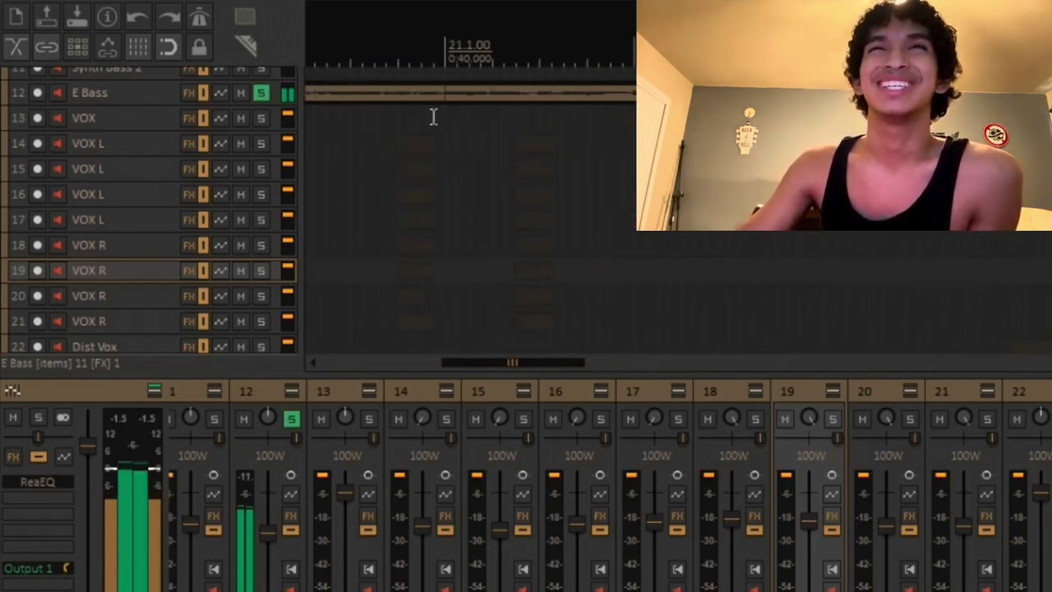
pyautogui.scroll(-5, 264, 86)
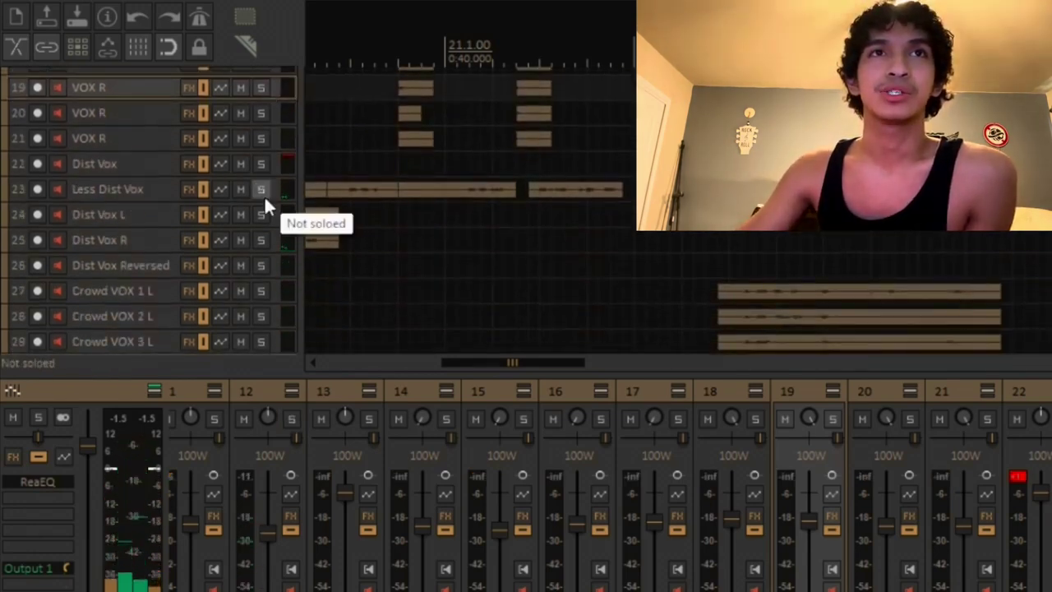
# Solo Less Dist Vox and play it from near bar 21.
pyautogui.click(261, 190)
pyautogui.click(466, 226)
pyautogui.press('space')
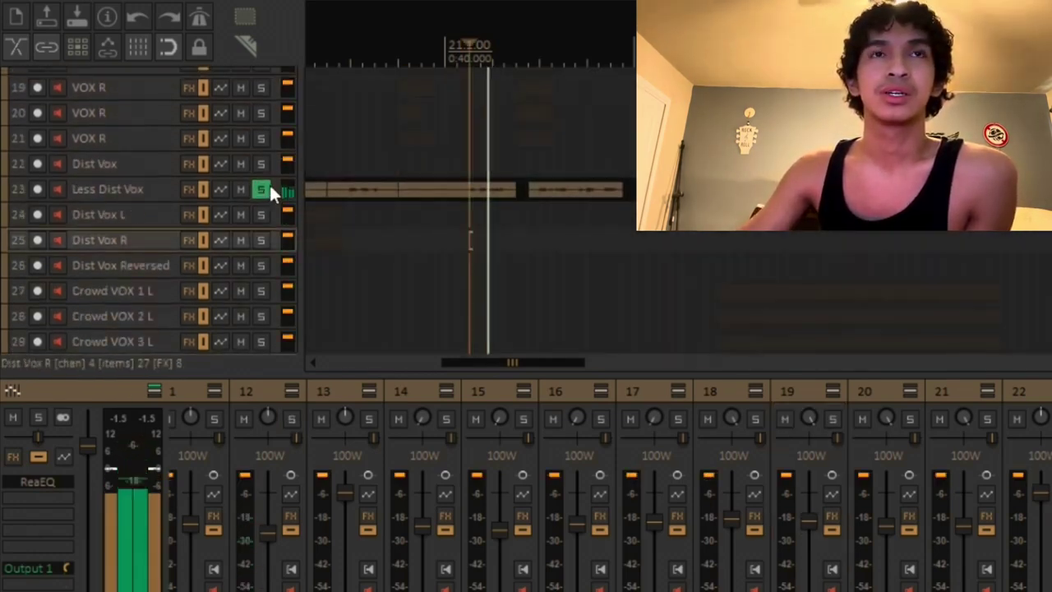
pyautogui.scroll(-2, 268, 184)
pyautogui.scroll(-4, 268, 184)
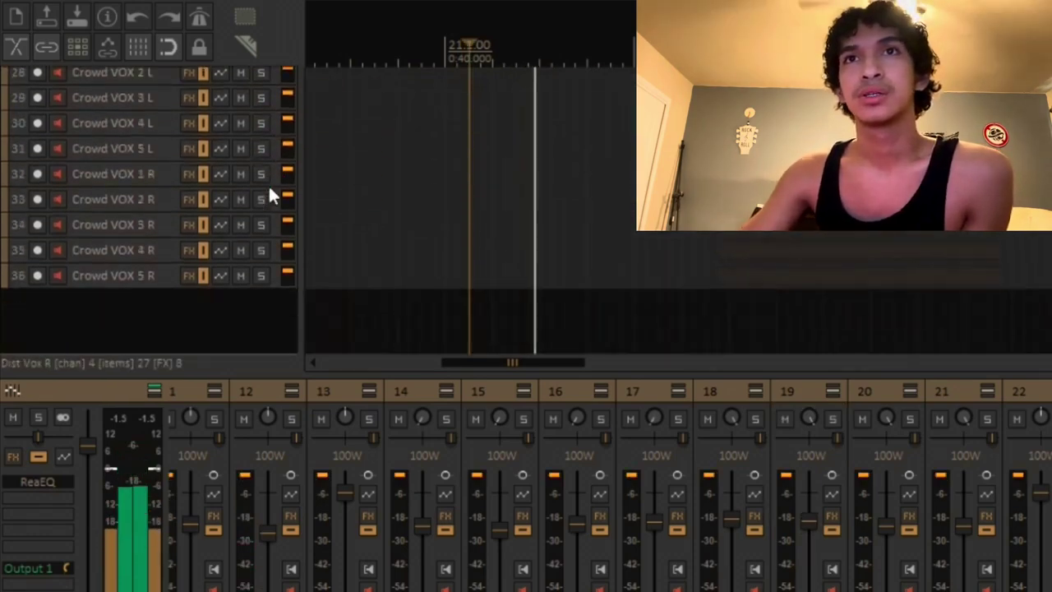
pyautogui.scroll(6, 268, 182)
pyautogui.scroll(6, 268, 182)
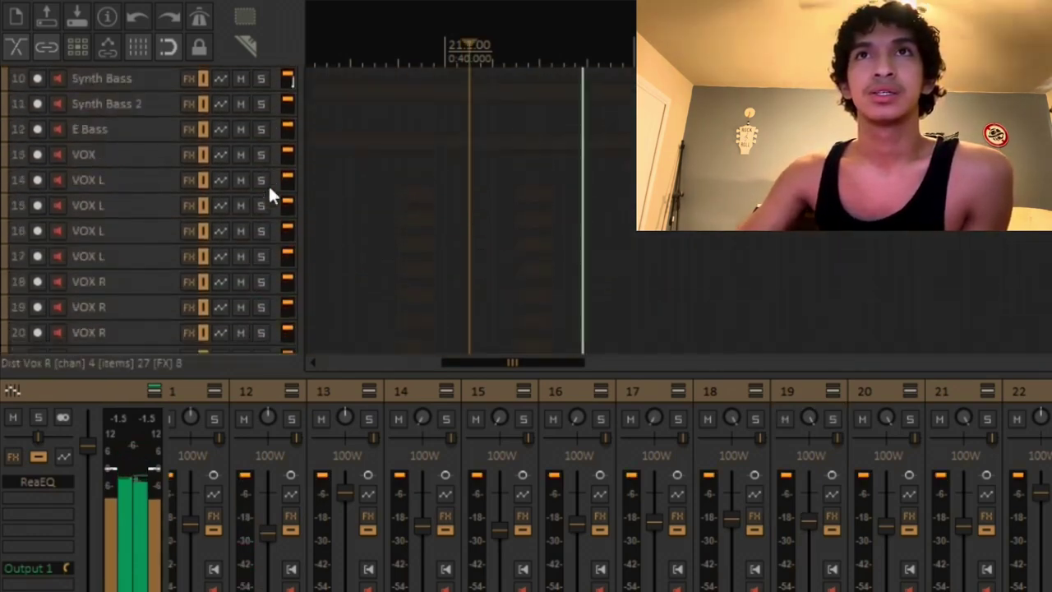
# Solo the lead VOX track, listen, then unsolo it.
pyautogui.click(267, 203)
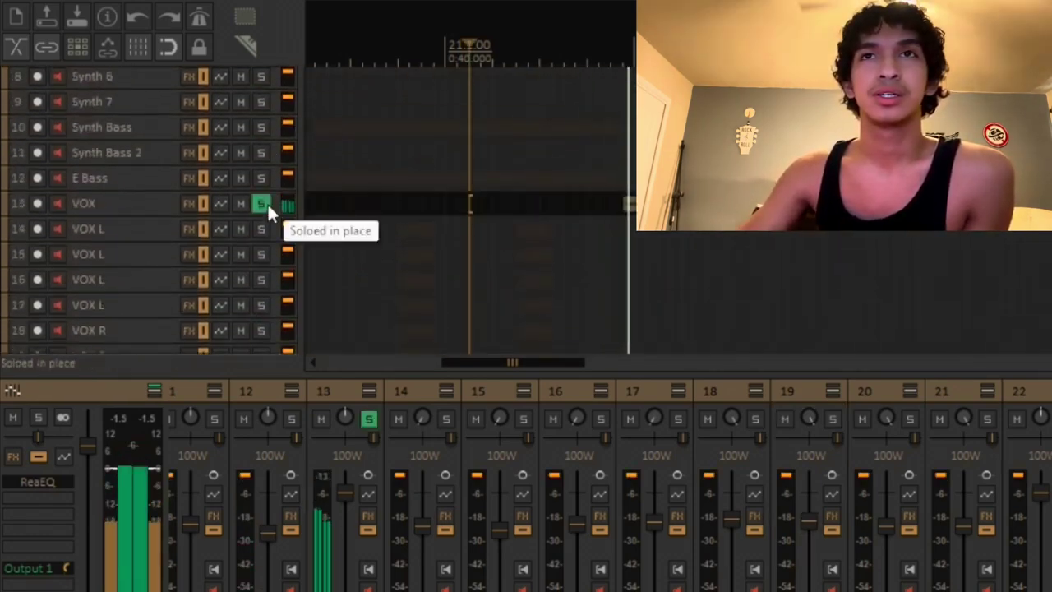
pyautogui.scroll(-1, 269, 201)
pyautogui.scroll(-1, 269, 200)
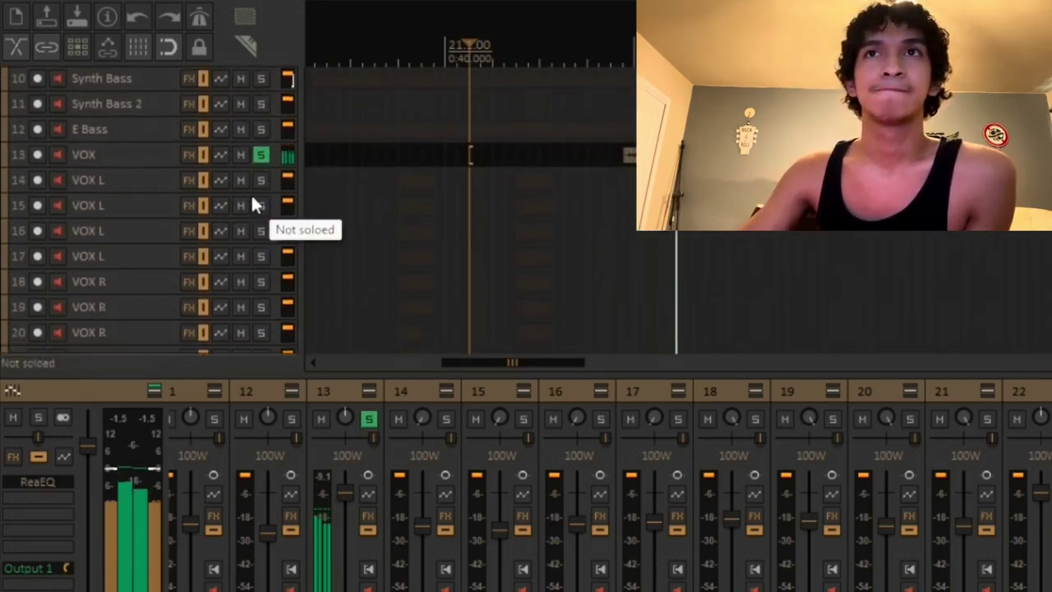
pyautogui.click(260, 158)
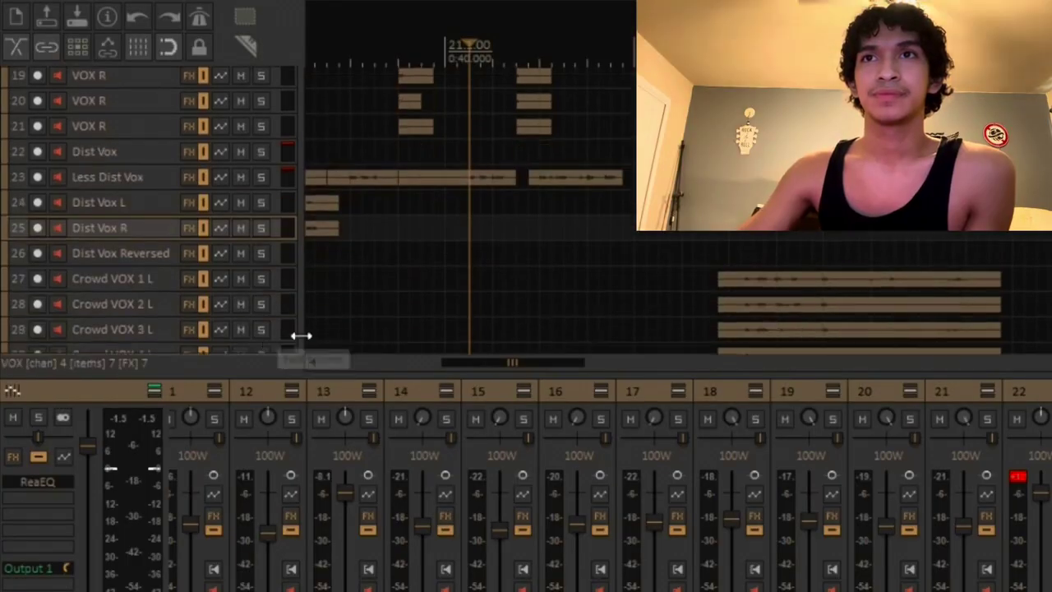
# Solo Crowd VOX 1–5 L and R (tracks 27–36), play from Crowd VOX 1 L, then unsolo.
pyautogui.click(682, 278)
pyautogui.scroll(-2, 176, 258)
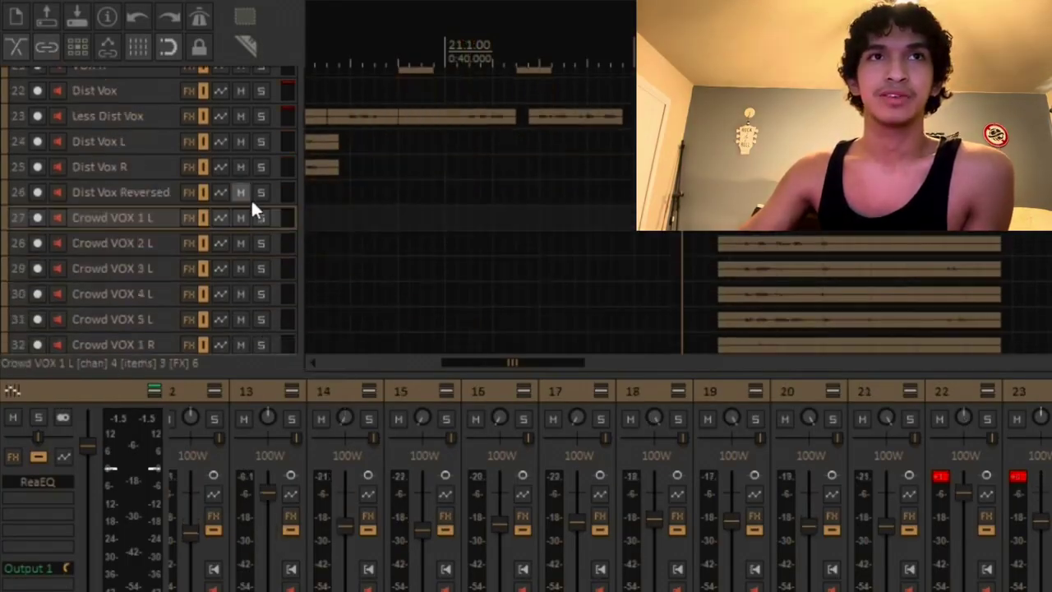
pyautogui.moveTo(263, 220); pyautogui.dragTo(267, 300)
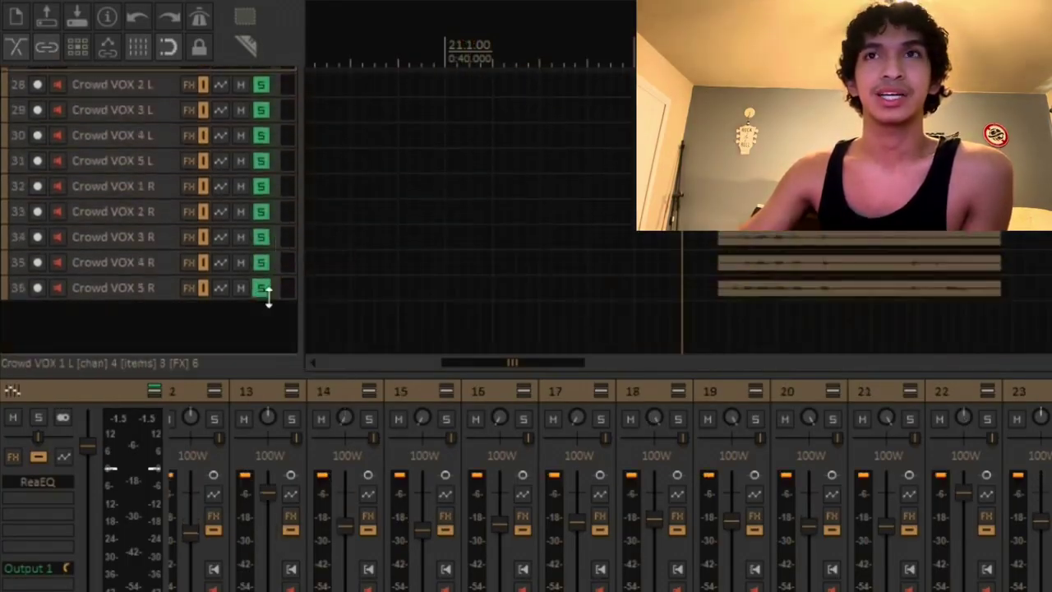
pyautogui.scroll(4, 180, 225)
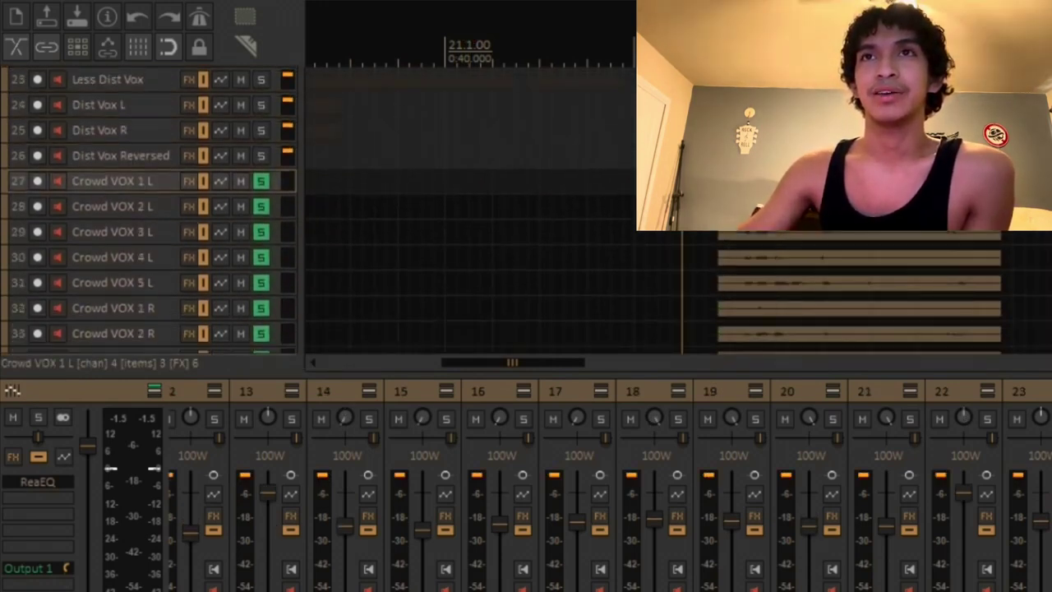
pyautogui.hscroll(5, 471, 205)
pyautogui.press('space')
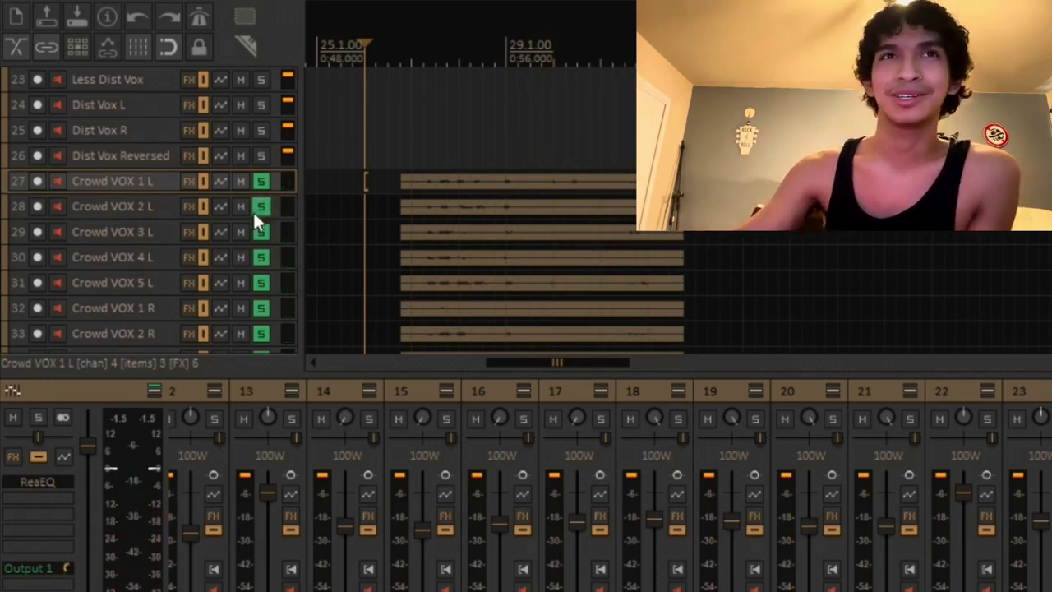
pyautogui.moveTo(255, 186); pyautogui.dragTo(252, 345)
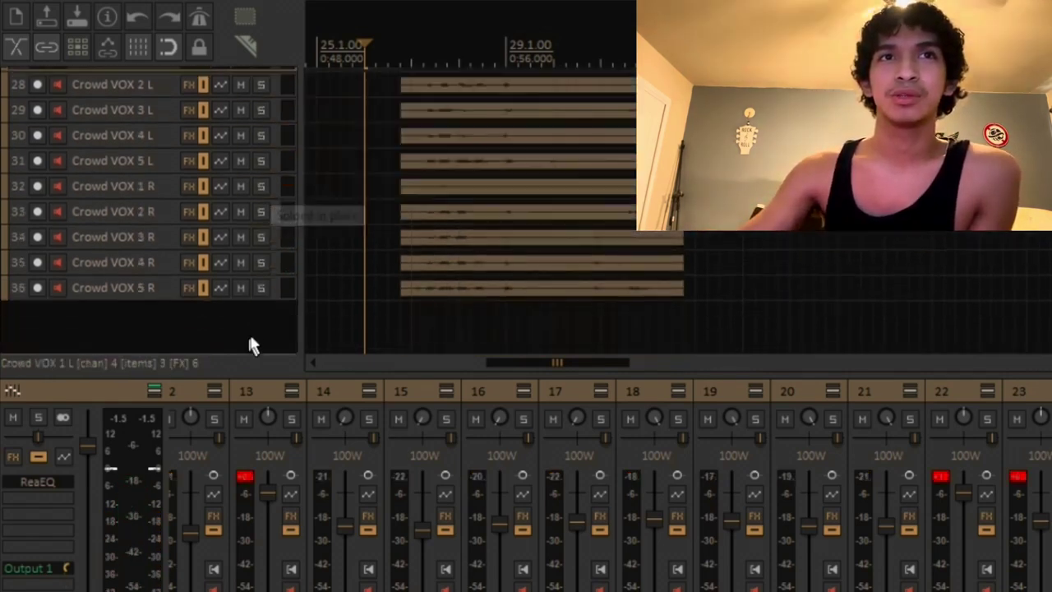
pyautogui.click(261, 287)
pyautogui.scroll(2, 230, 265)
pyautogui.scroll(-2, 246, 287)
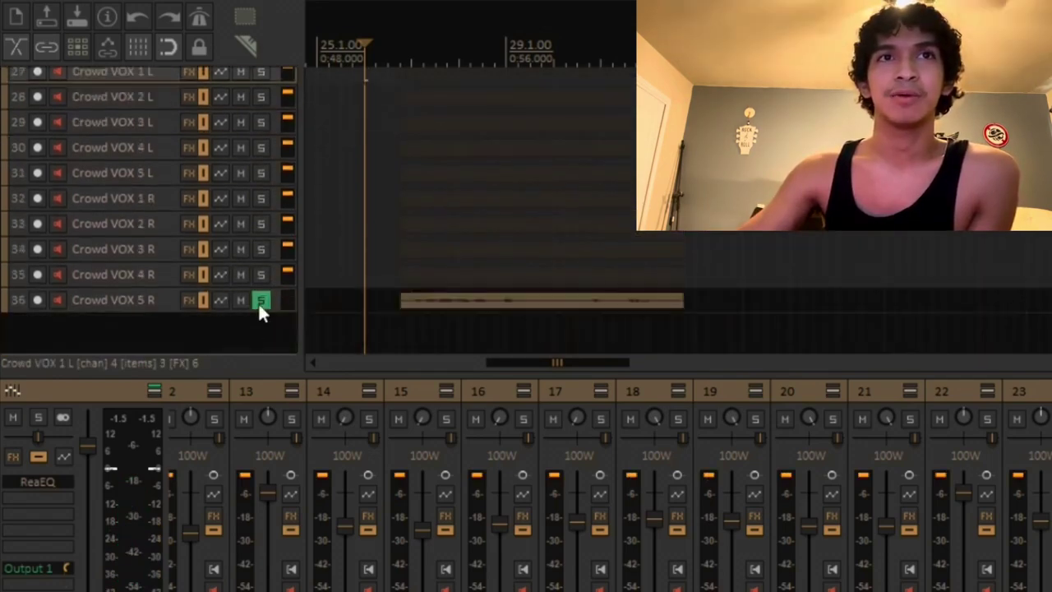
pyautogui.click(261, 301)
pyautogui.scroll(6, 258, 301)
pyautogui.scroll(-3, 259, 300)
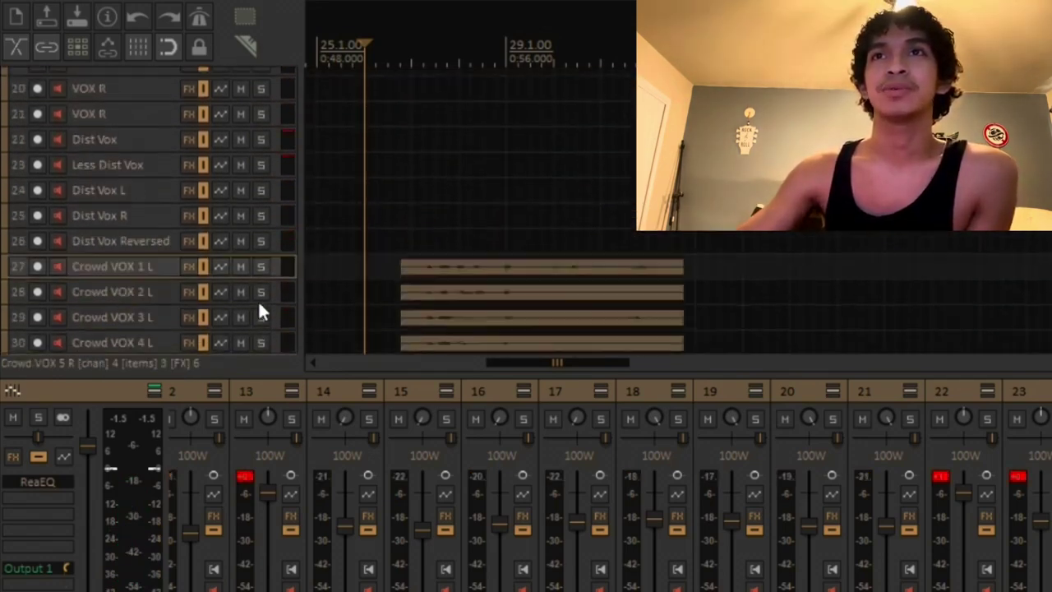
pyautogui.scroll(-5, 851, 228)
pyautogui.scroll(4, 534, 238)
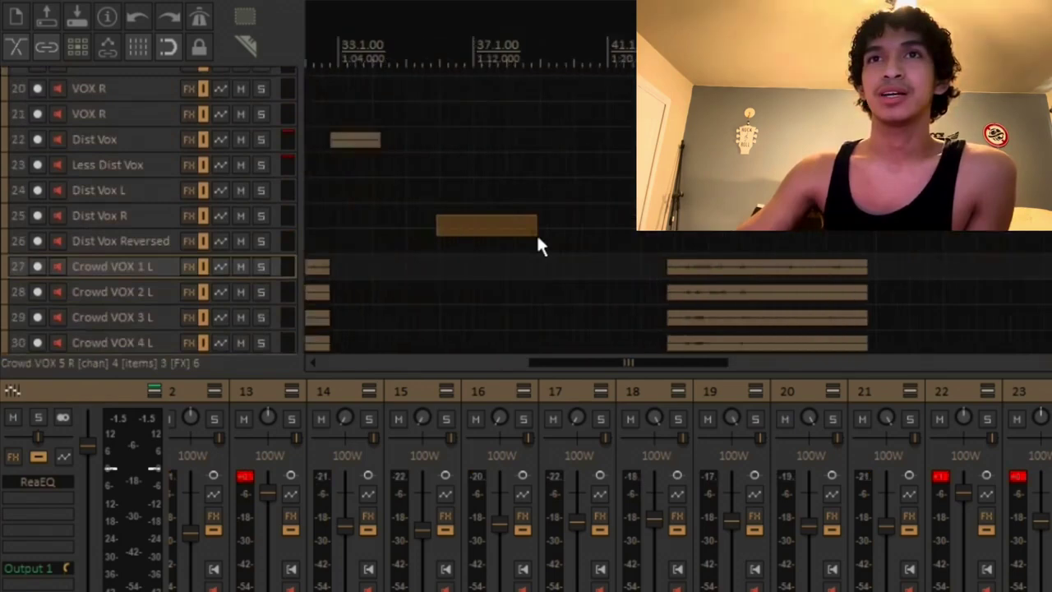
pyautogui.scroll(-3, 537, 236)
pyautogui.scroll(2, 435, 230)
pyautogui.scroll(-2, 505, 238)
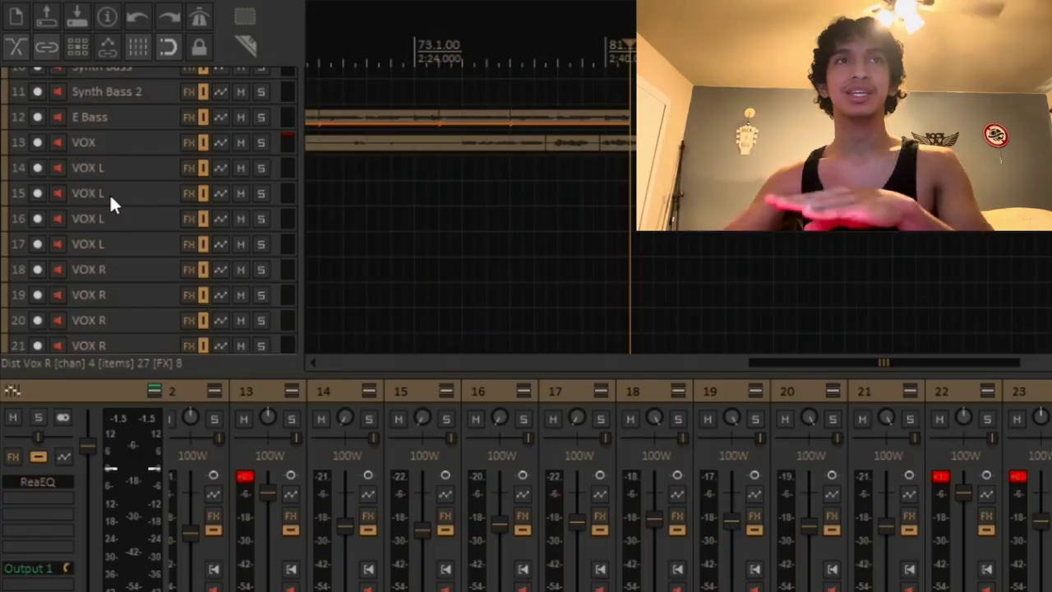
# From the VOX L lane, toggle the Dist Vox solo on for a listen, then off.
pyautogui.hscroll(-5, 426, 241)
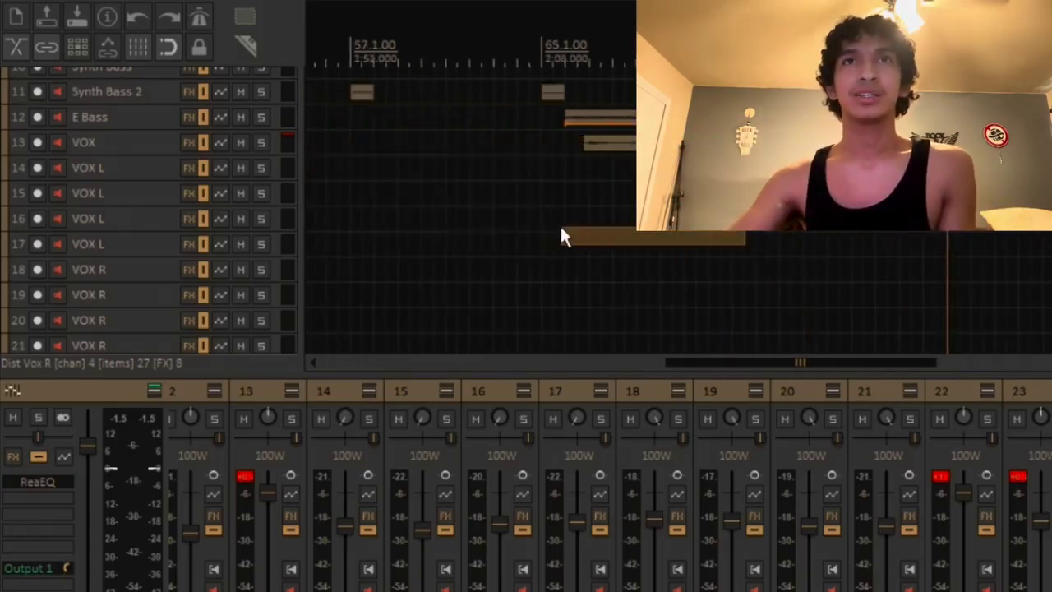
pyautogui.click(538, 200)
pyautogui.scroll(-2, 197, 233)
pyautogui.scroll(-4, 197, 233)
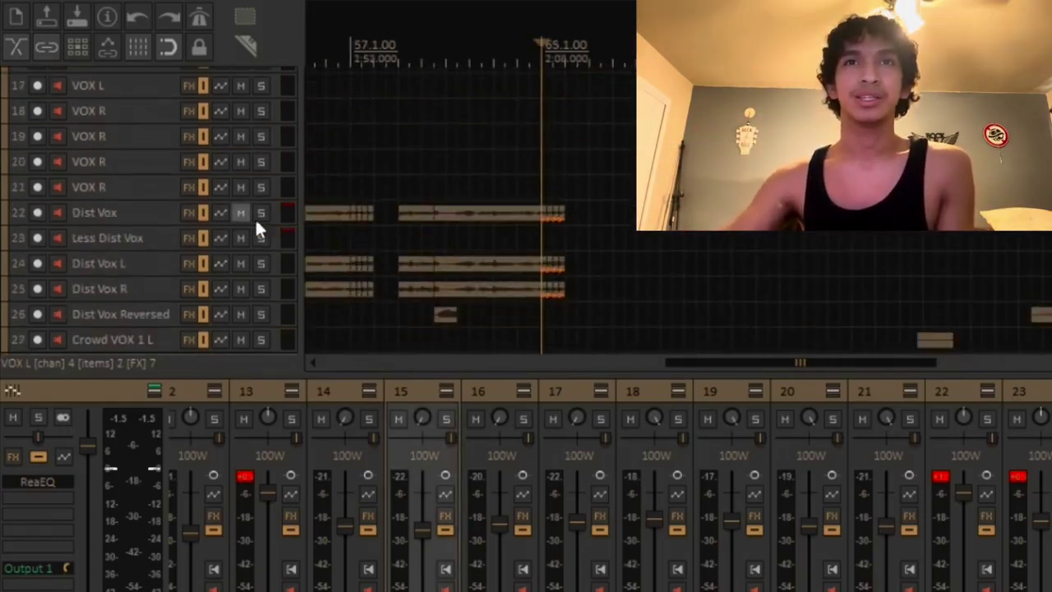
pyautogui.click(260, 212)
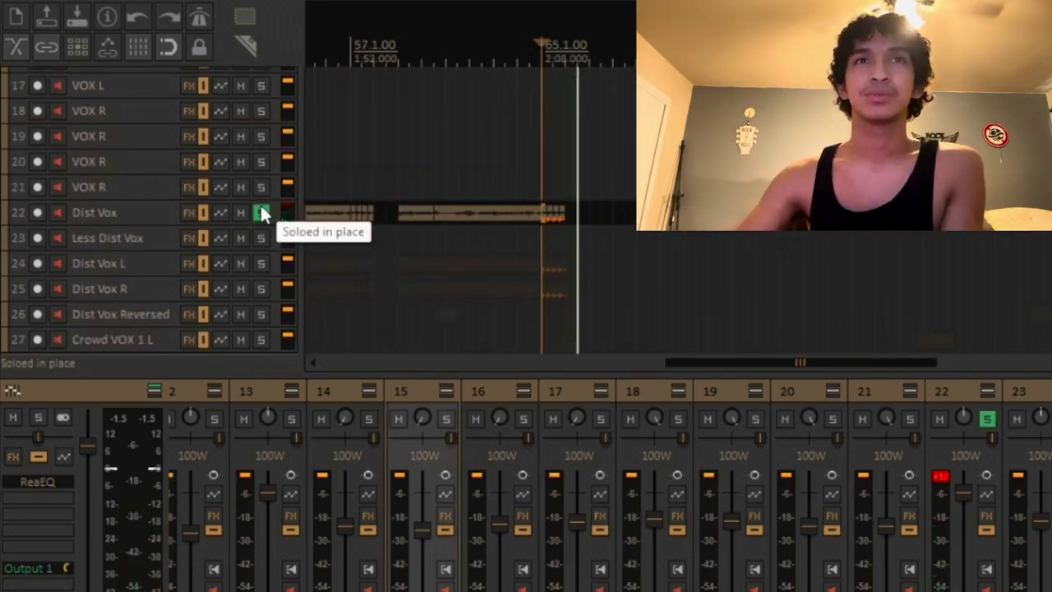
pyautogui.click(260, 212)
pyautogui.scroll(9, 259, 207)
pyautogui.scroll(2, 260, 206)
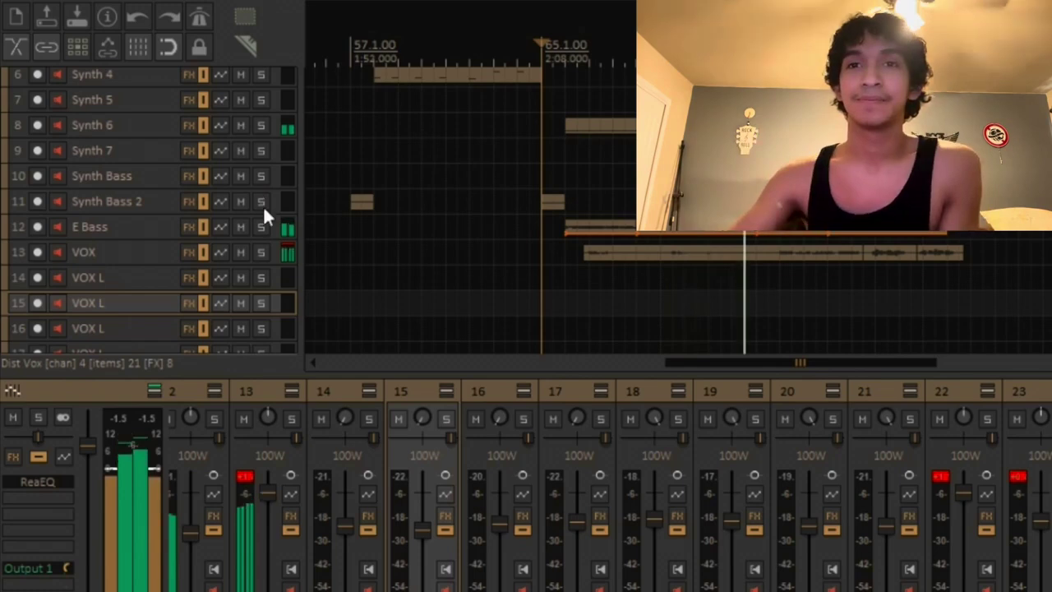
# Select Synth Bass, then solo and immediately unsolo E Drums.
pyautogui.click(937, 176)
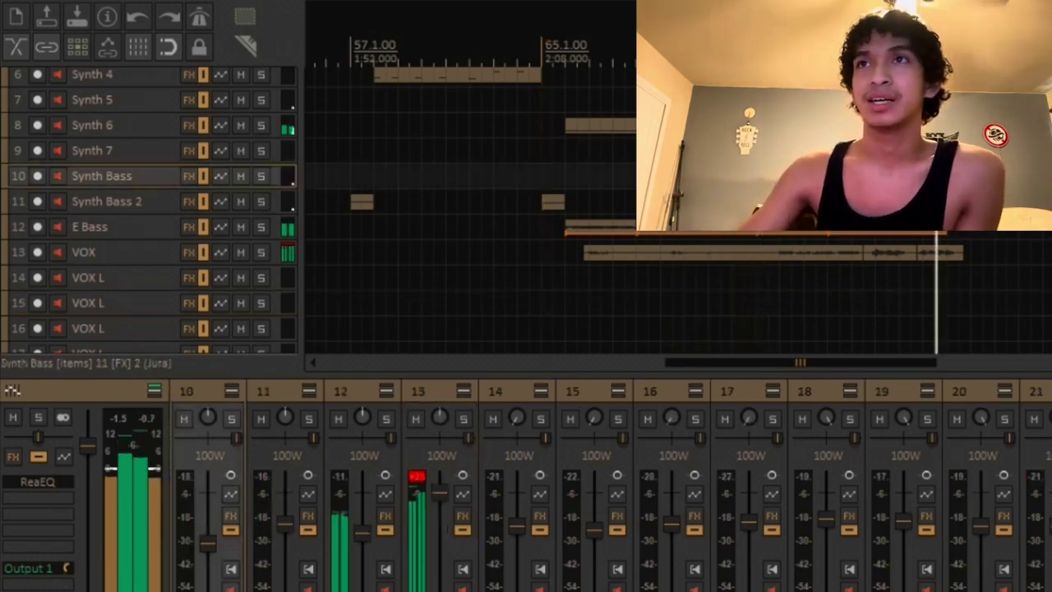
pyautogui.scroll(5, 220, 218)
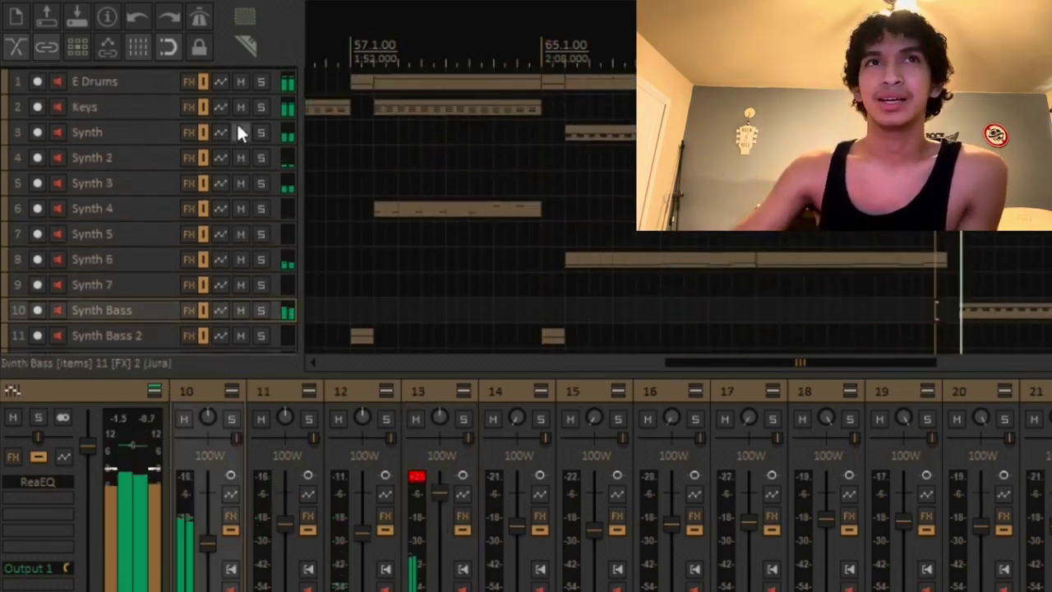
pyautogui.click(265, 81)
pyautogui.click(265, 81)
# Set the play position back to an earlier part of the song.
pyautogui.scroll(-3, 268, 79)
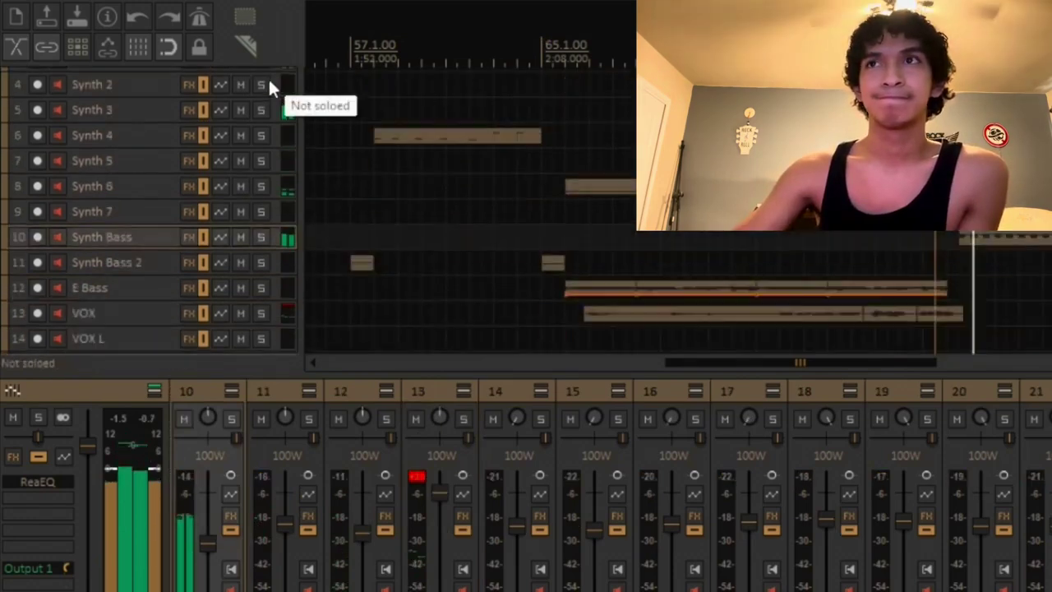
pyautogui.scroll(-5, 268, 77)
pyautogui.scroll(-3, 485, 205)
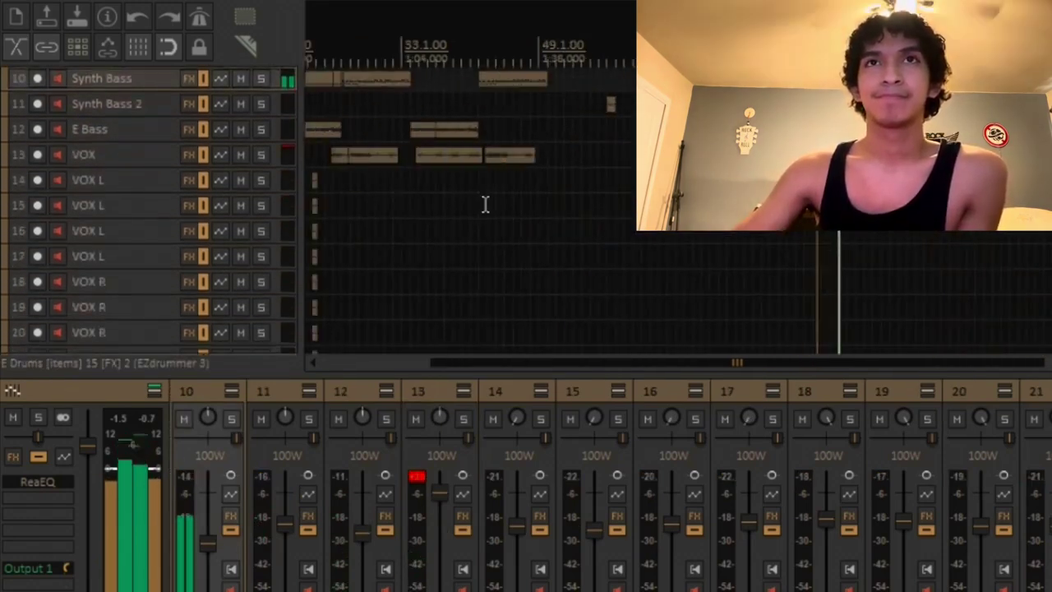
pyautogui.hscroll(-3, 370, 210)
pyautogui.scroll(2, 575, 234)
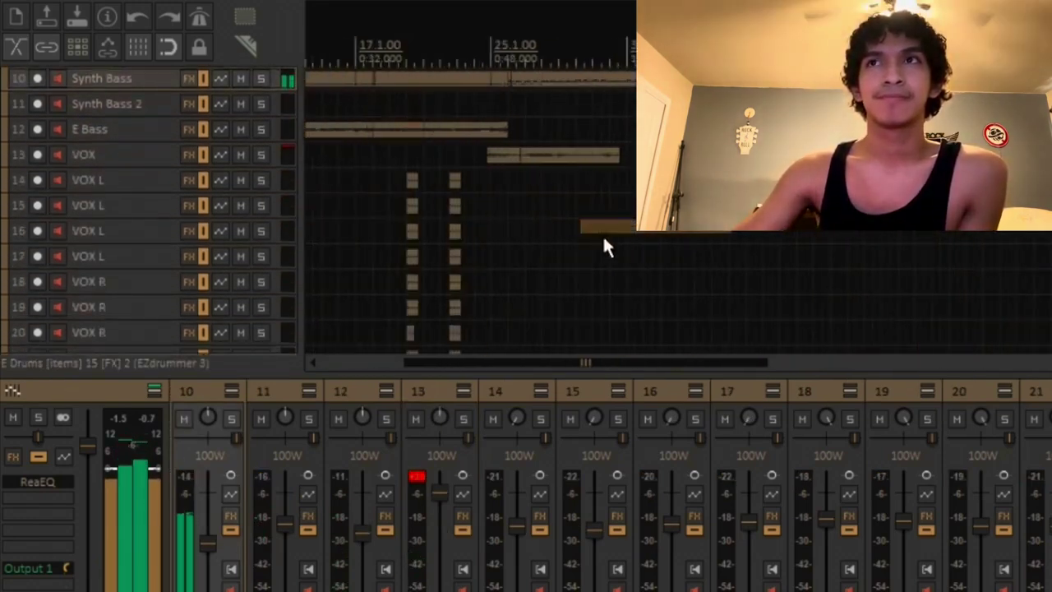
pyautogui.click(645, 232)
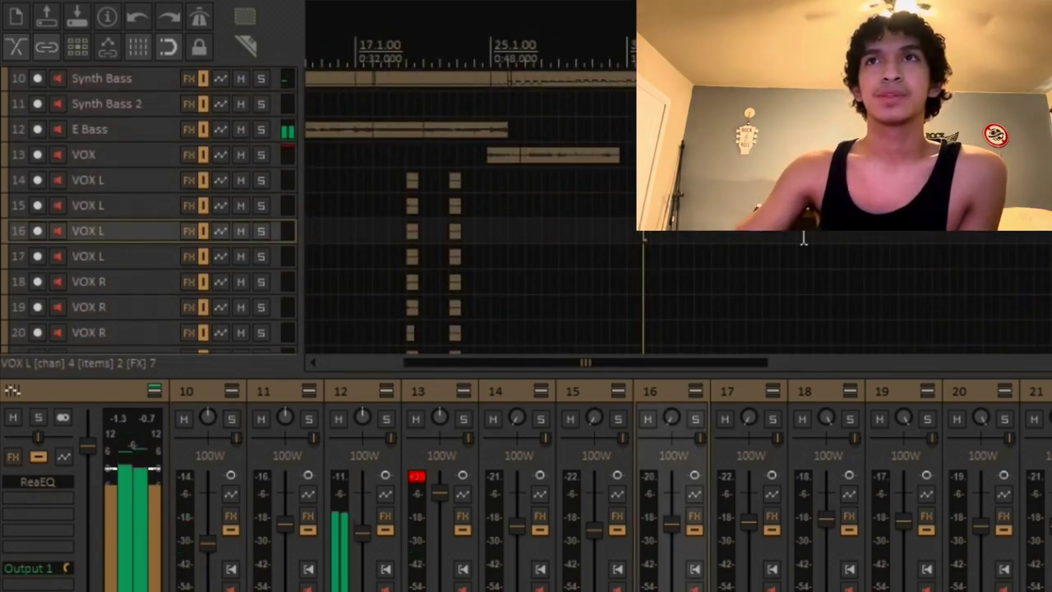
pyautogui.hscroll(5, 919, 230)
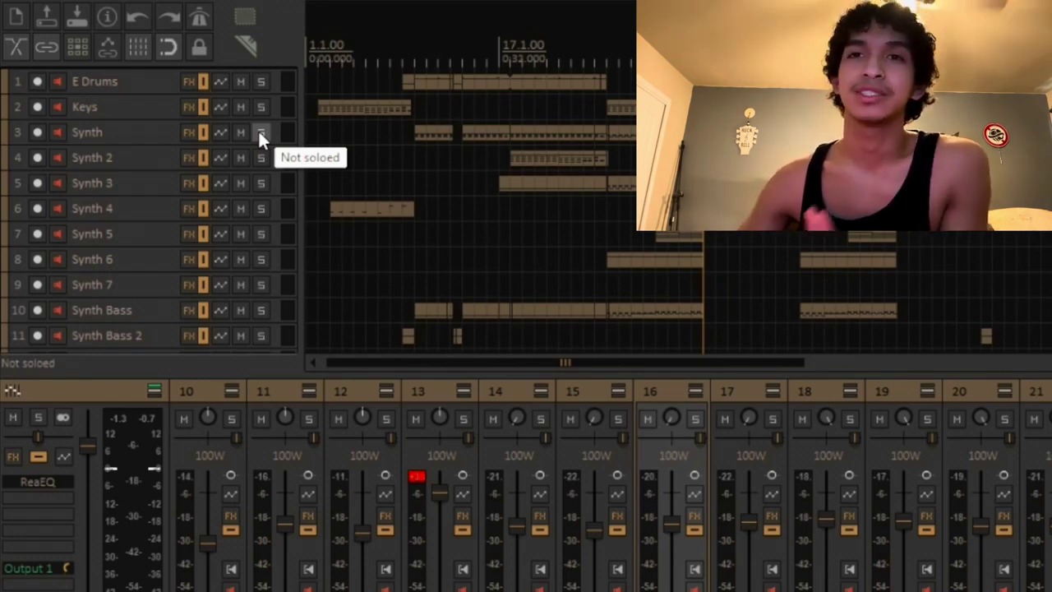
# Zoom with the minus and equal keys to frame bars 9–17 around the play position.
pyautogui.press('-')
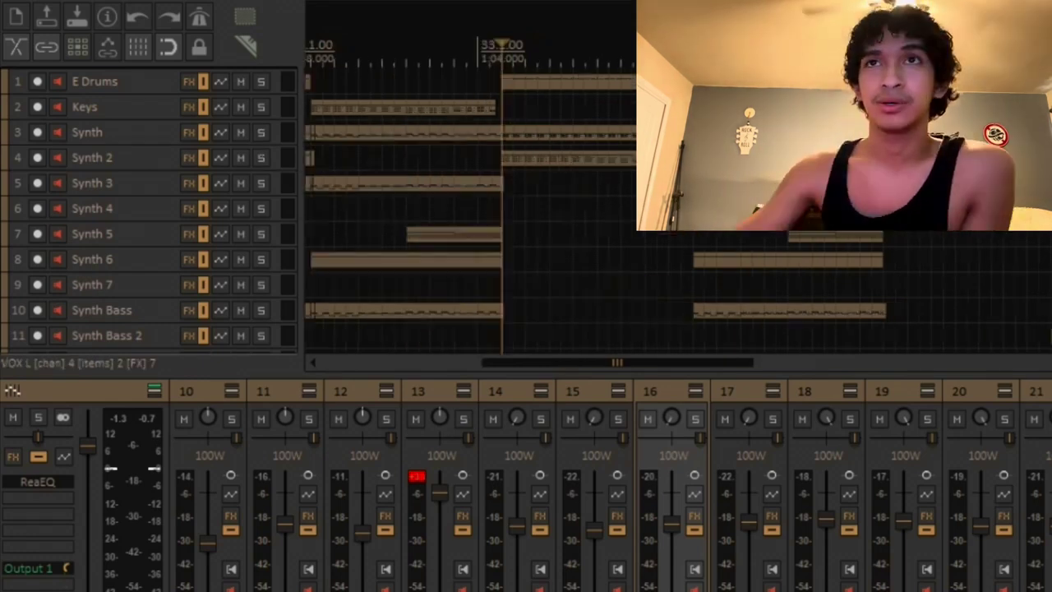
pyautogui.press('=')
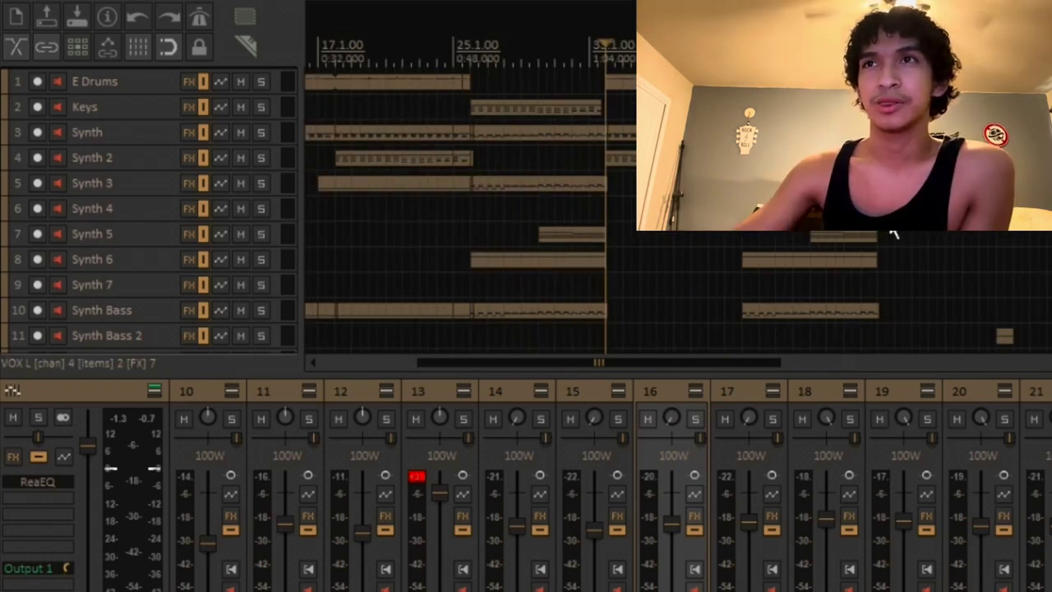
pyautogui.press('-')
pyautogui.hscroll(3, 469, 205)
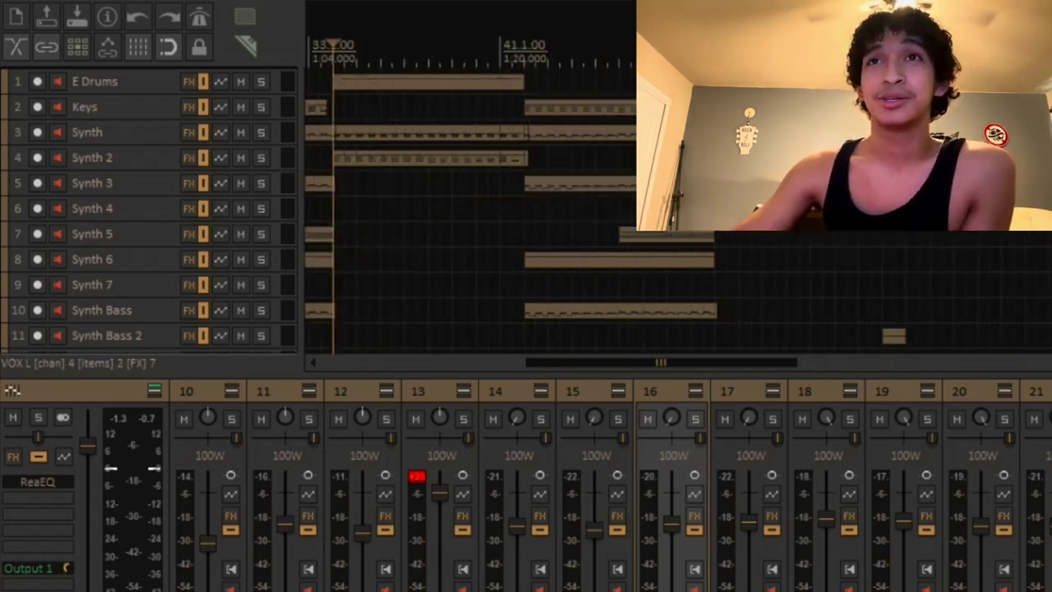
pyautogui.press('-')
pyautogui.hscroll(-5, 452, 247)
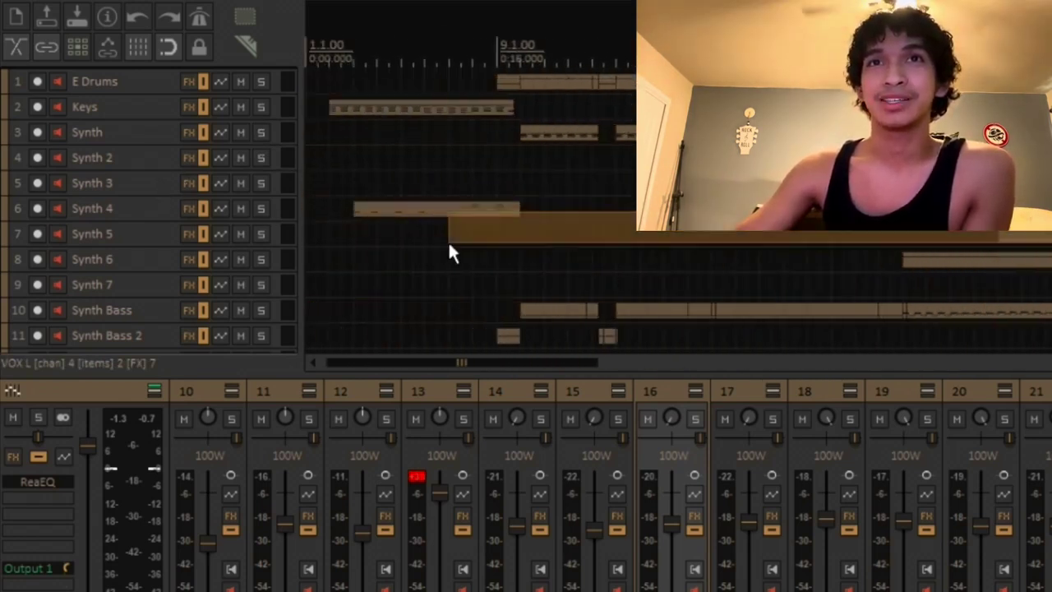
pyautogui.press('=')
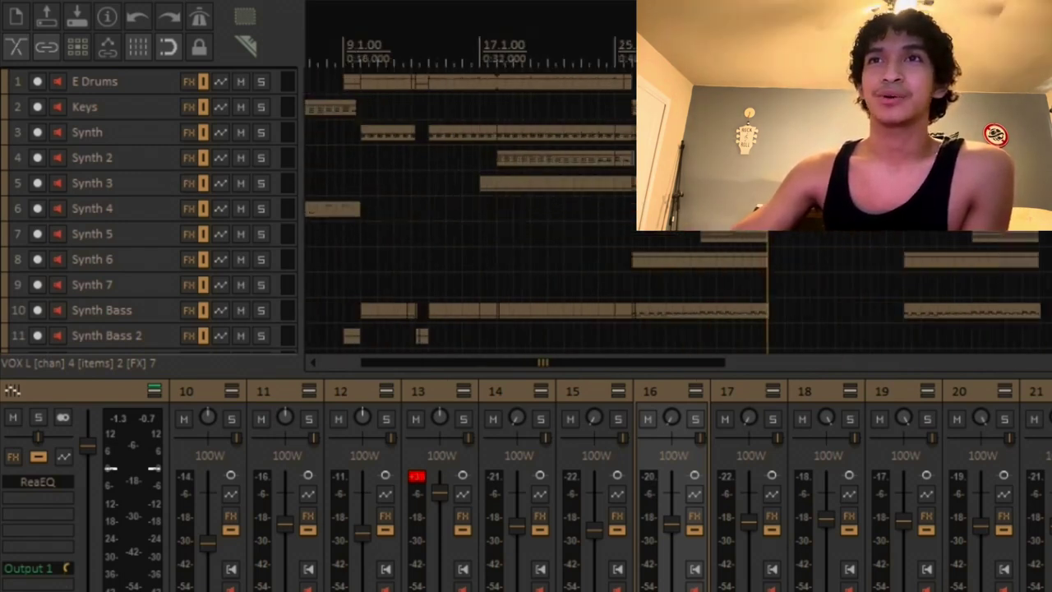
pyautogui.press('=')
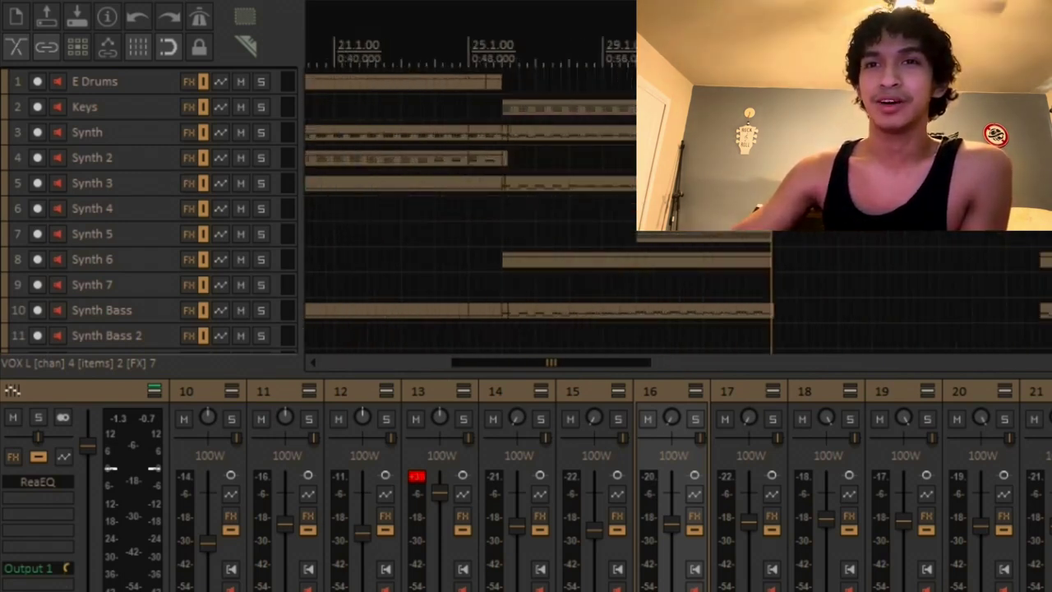
pyautogui.press('-')
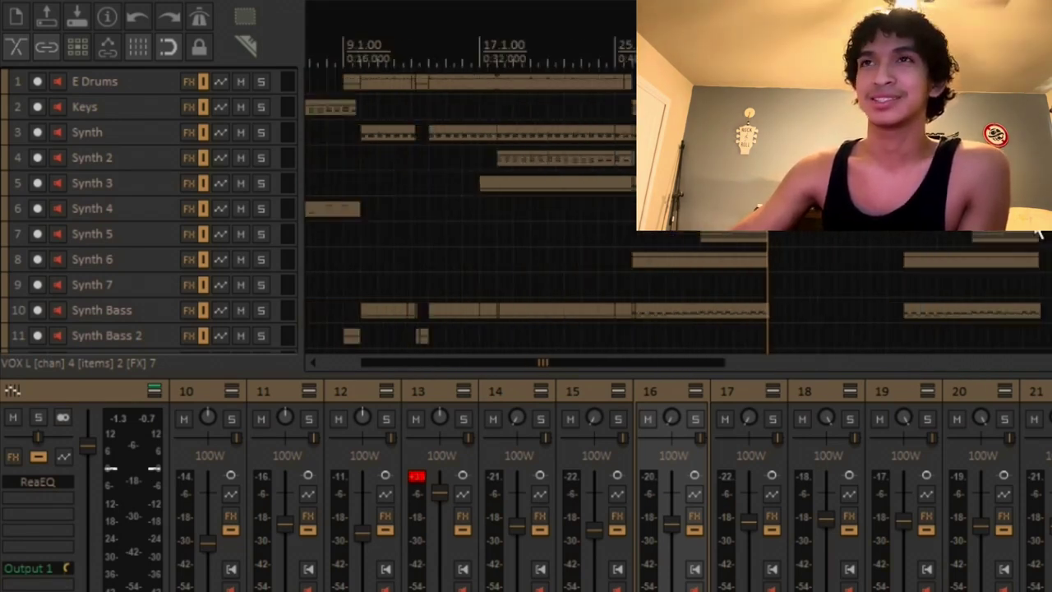
pyautogui.scroll(3, 469, 206)
# Solo E Drums and add the Synth track to the solo.
pyautogui.click(232, 143)
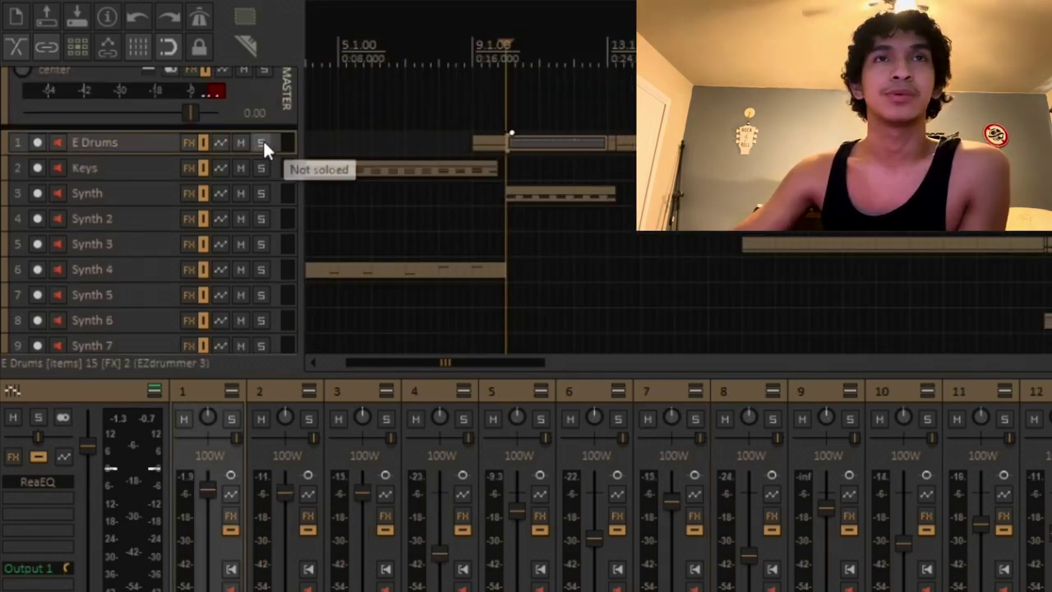
pyautogui.click(263, 140)
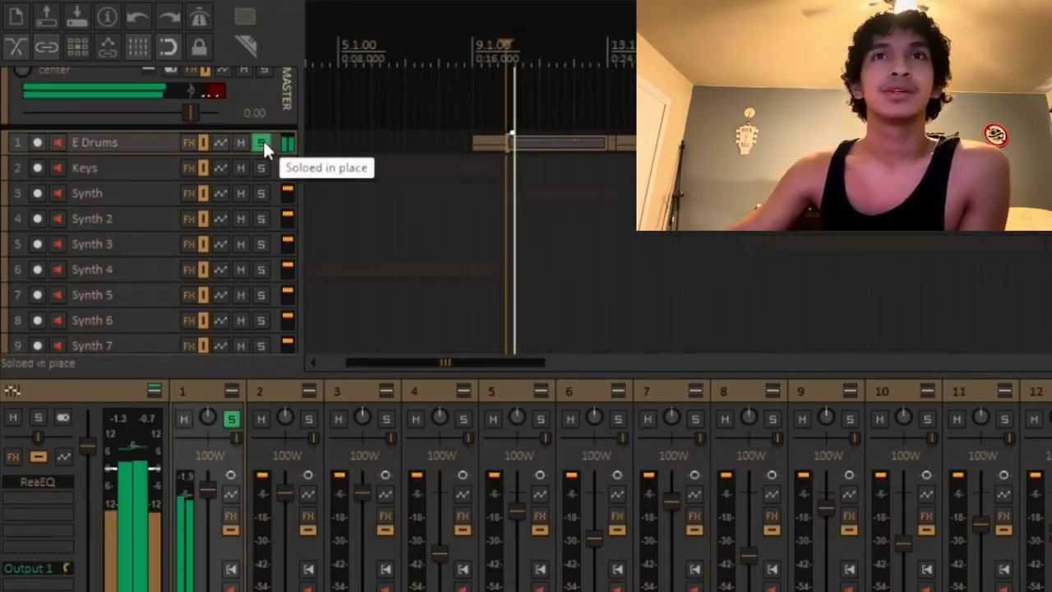
pyautogui.scroll(-1, 263, 139)
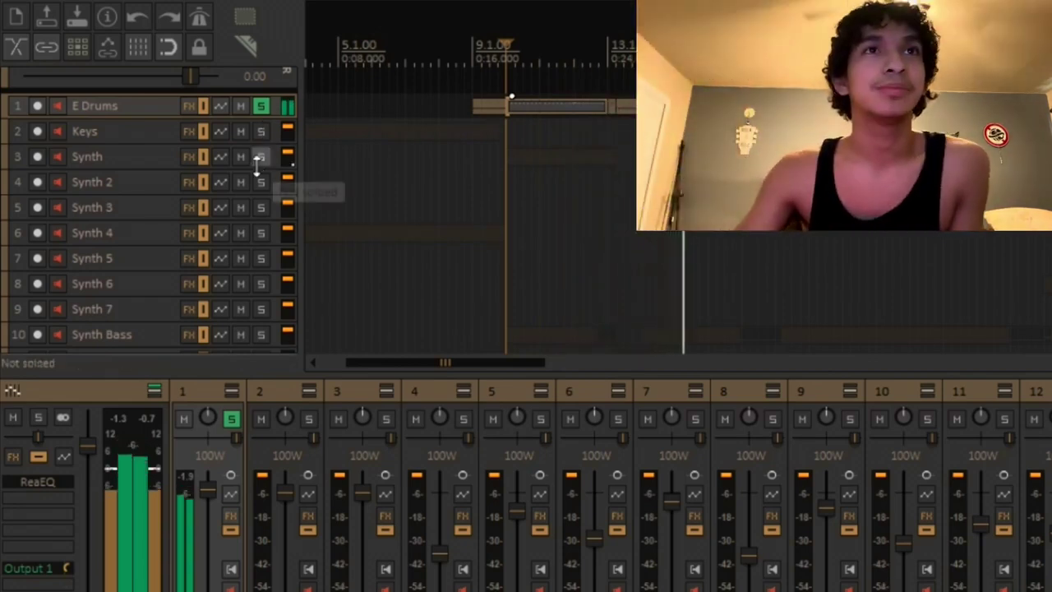
pyautogui.click(258, 157)
pyautogui.scroll(-1, 258, 158)
pyautogui.scroll(-3, 258, 164)
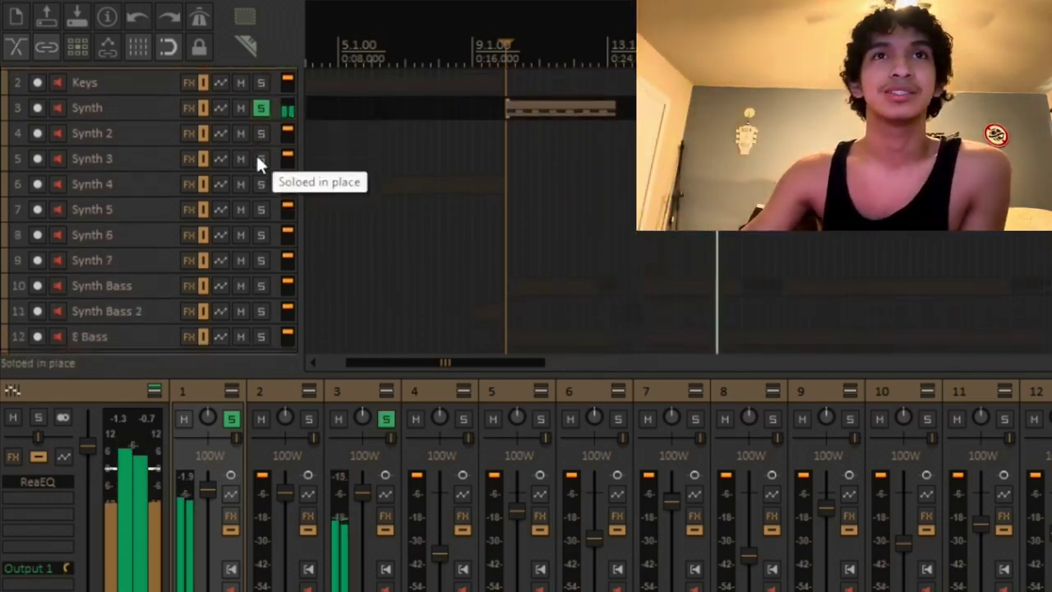
# Add Synth Bass and E Bass to the solo, play, then unsolo those two.
pyautogui.click(261, 200)
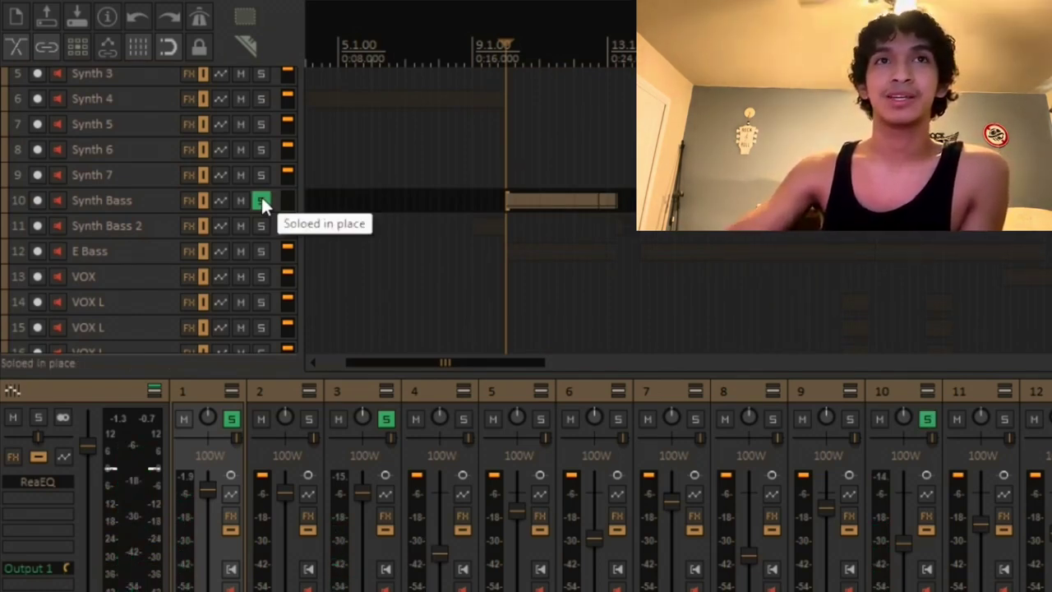
pyautogui.scroll(-2, 261, 202)
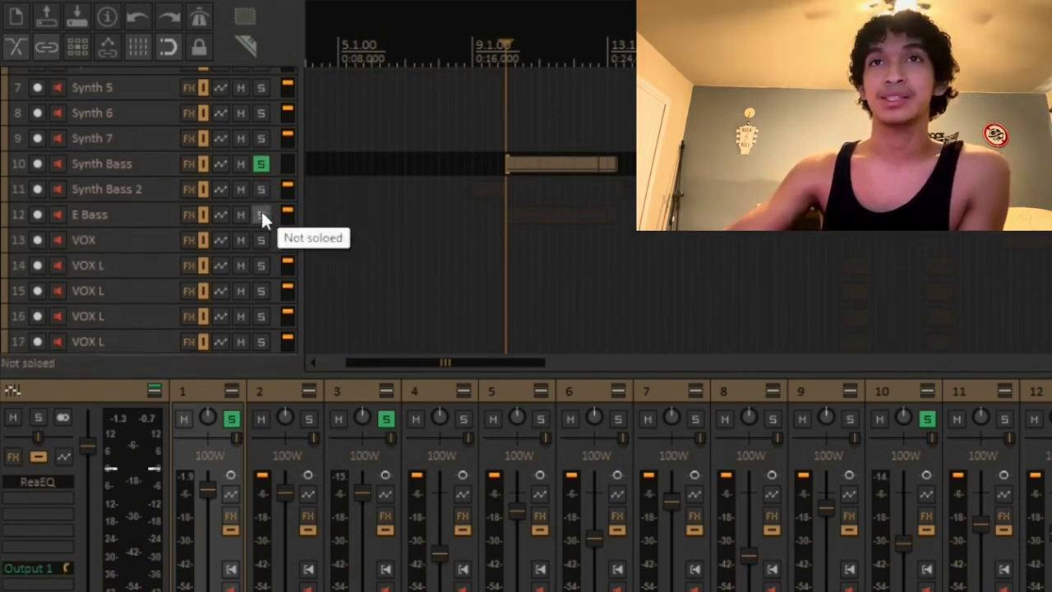
pyautogui.click(261, 213)
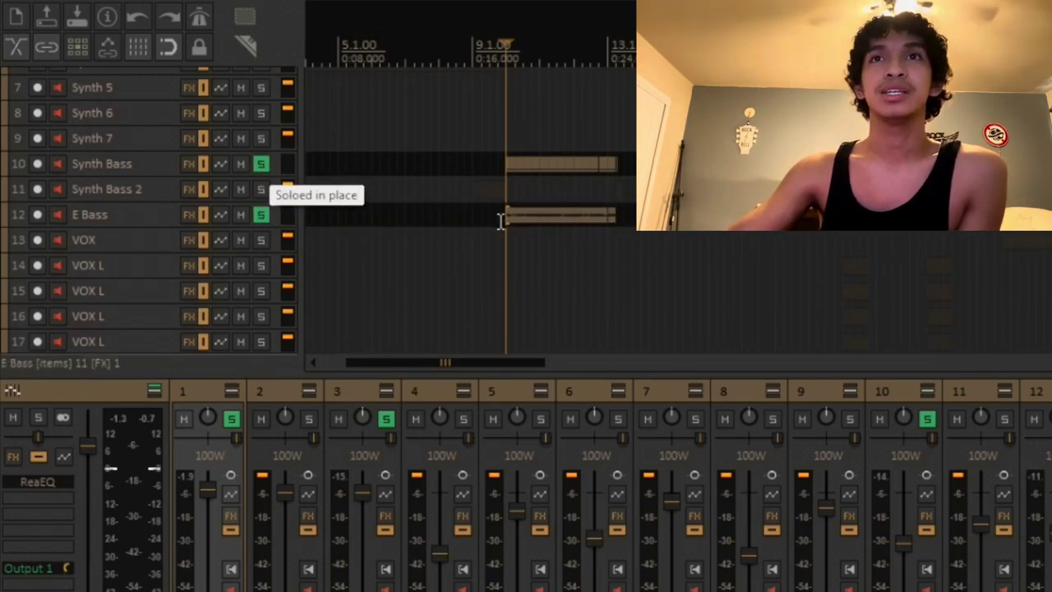
pyautogui.press('space')
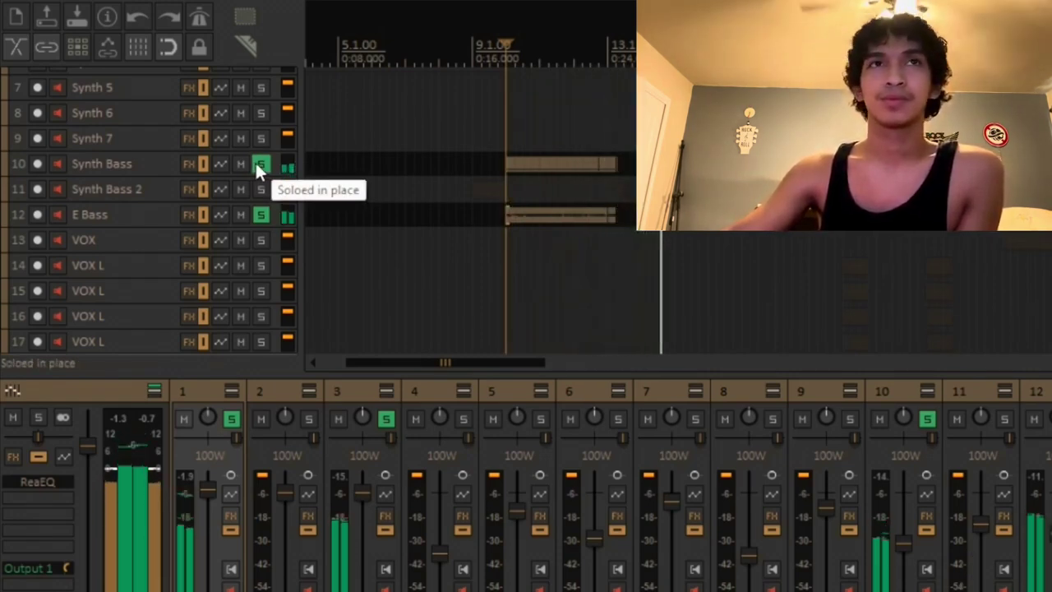
pyautogui.click(260, 164)
pyautogui.scroll(-1, 228, 161)
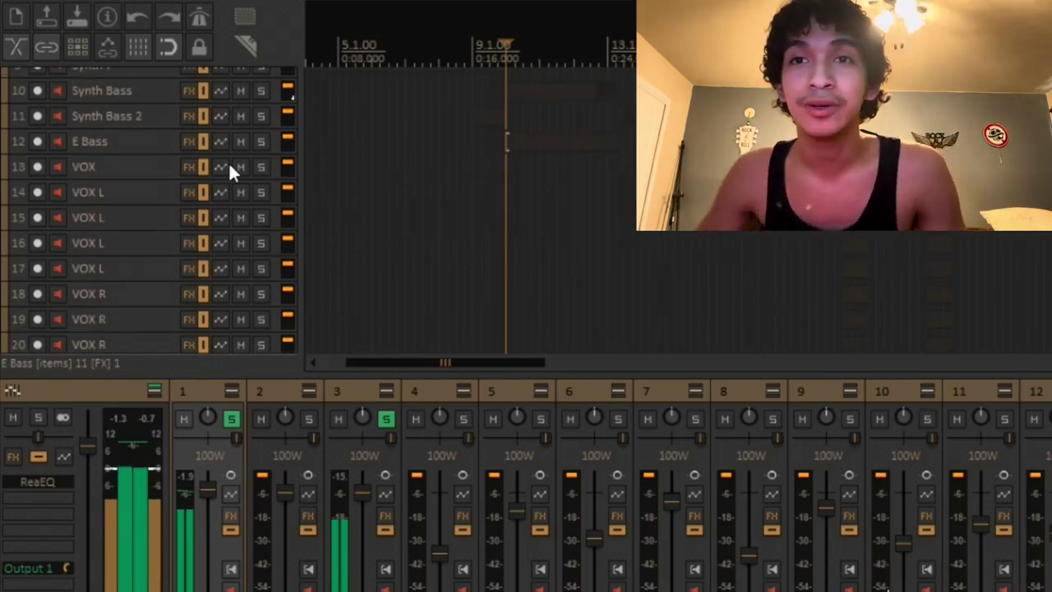